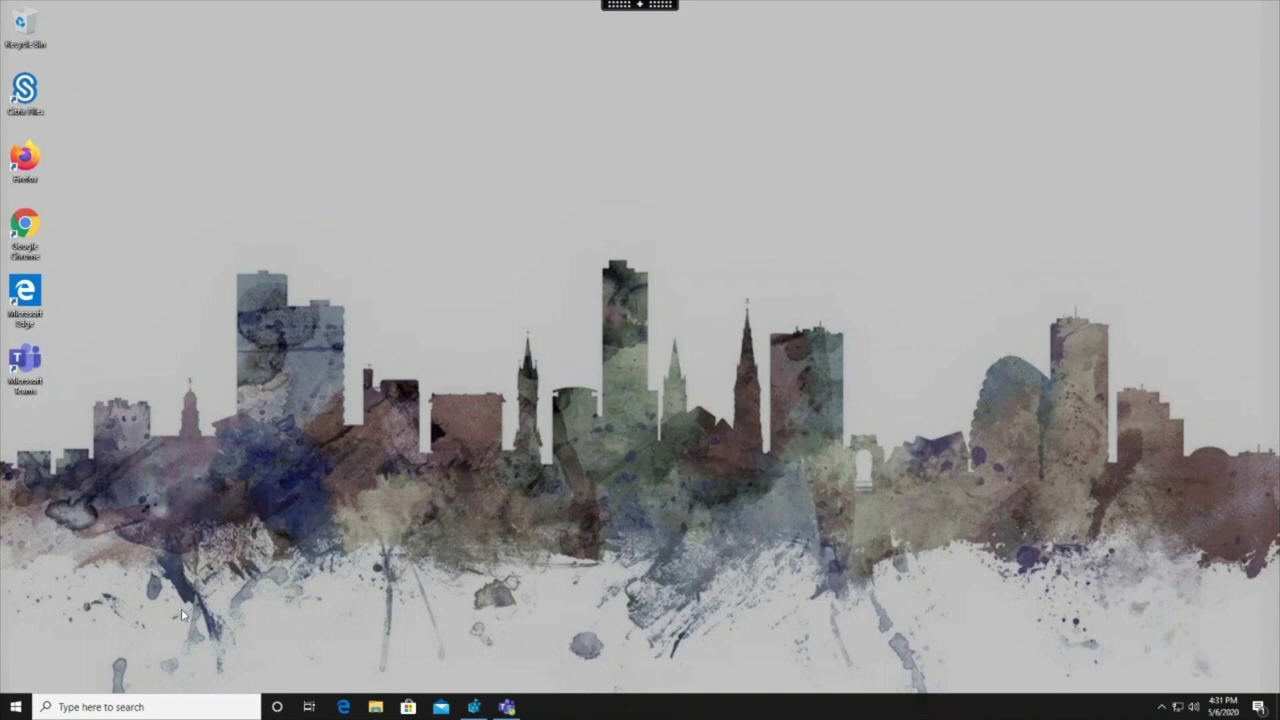
Step: Bring up Registry Editor and examine the MSTeamsRedirSupport value in the Citrix HDXMediaStream key
mouse_move(474, 707)
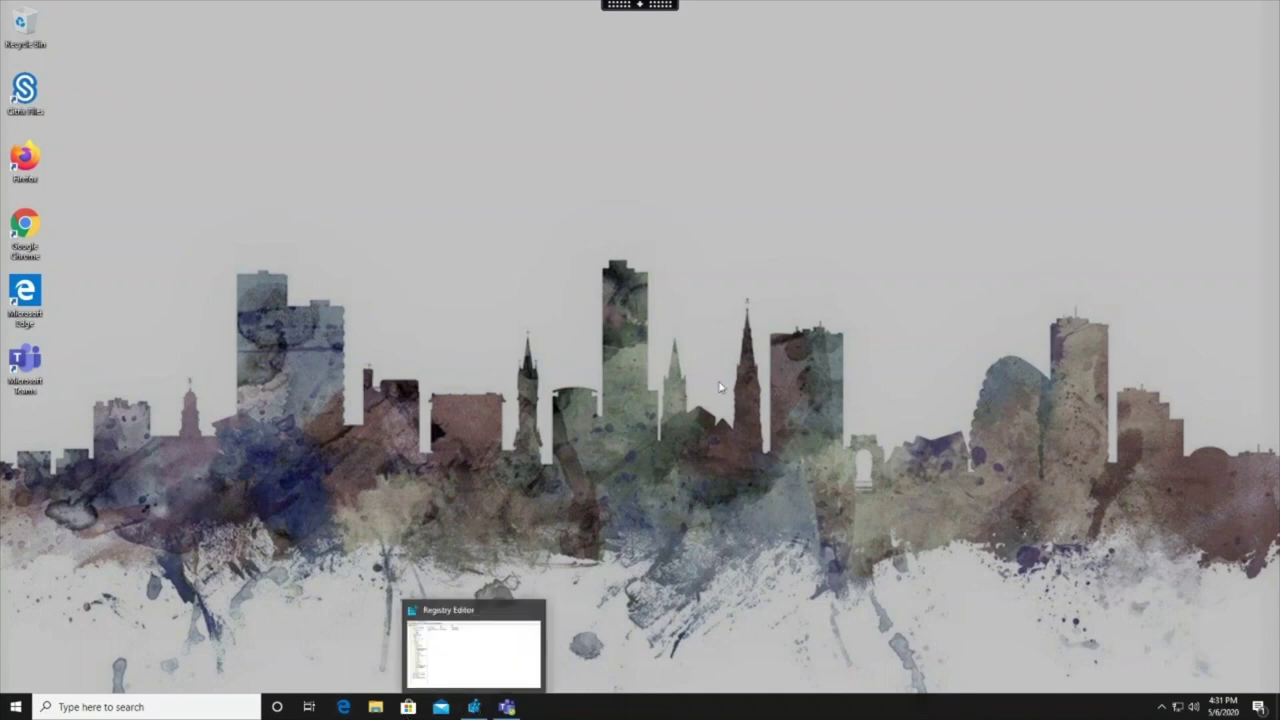
click(472, 709)
drag(332, 53, 465, 44)
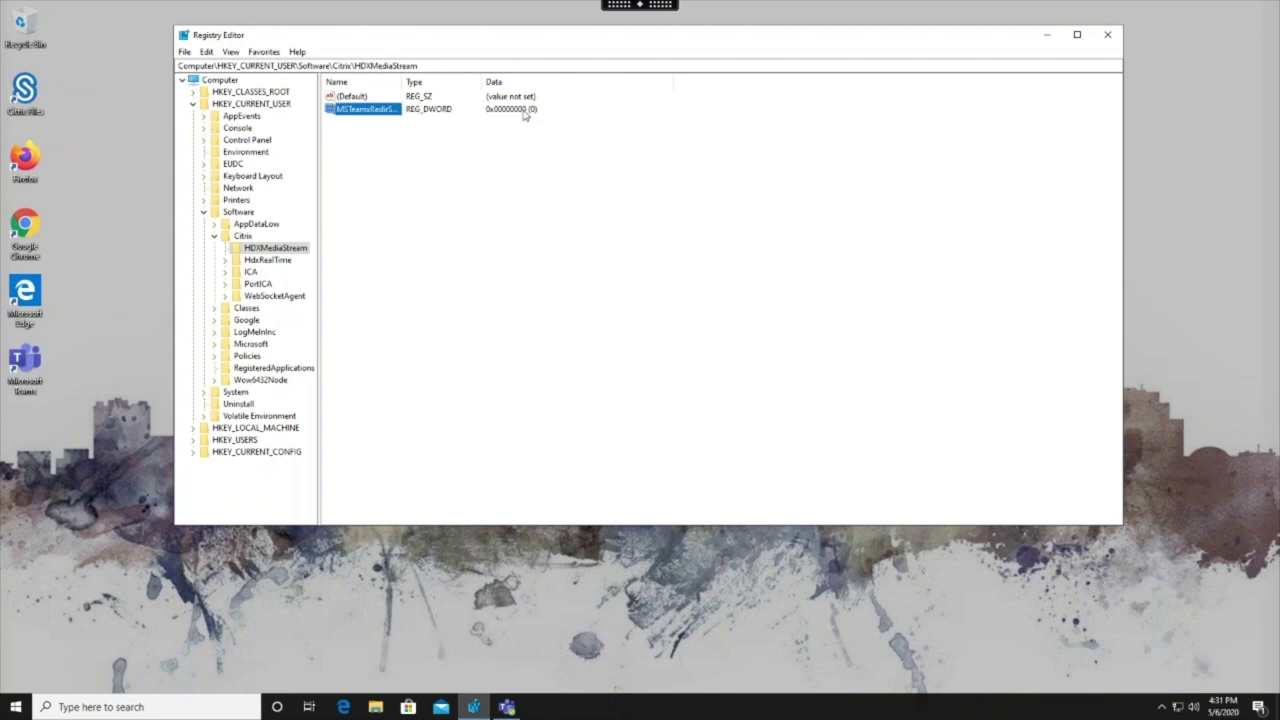
Step: Switch to Microsoft Teams, display its version information to check for Citrix HDX optimization, and dismiss the version notice
click(507, 707)
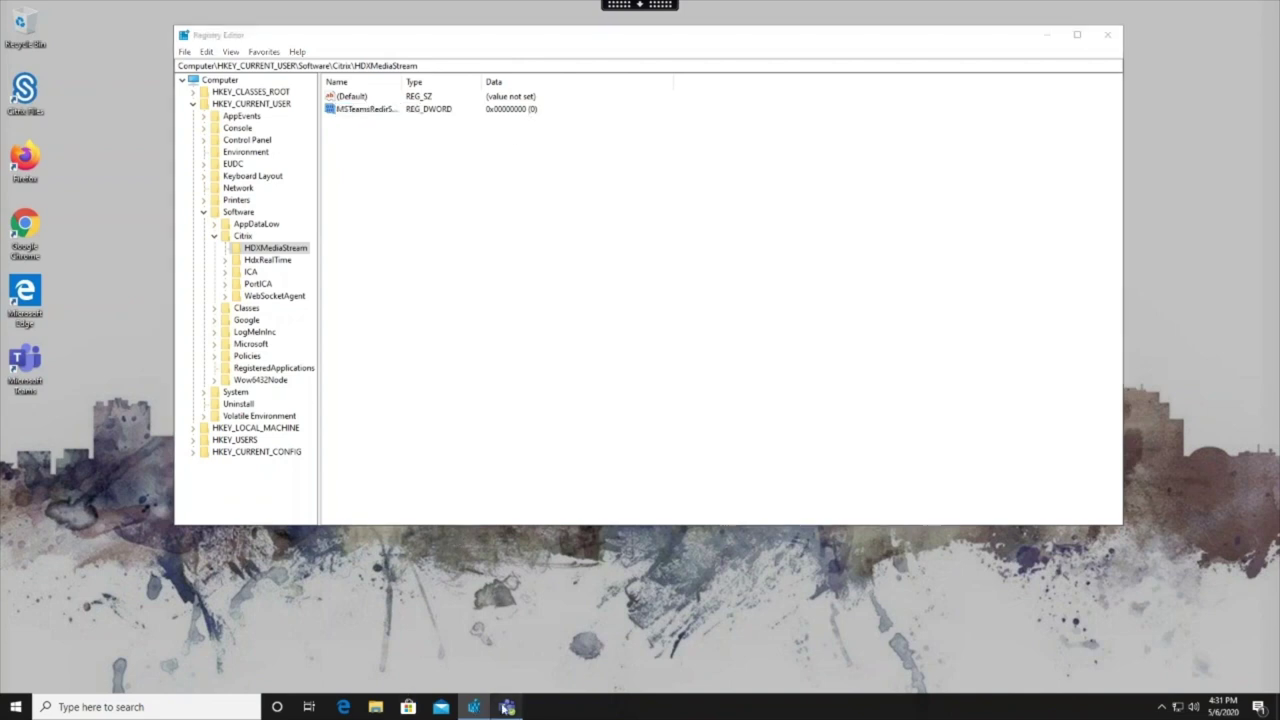
click(1027, 43)
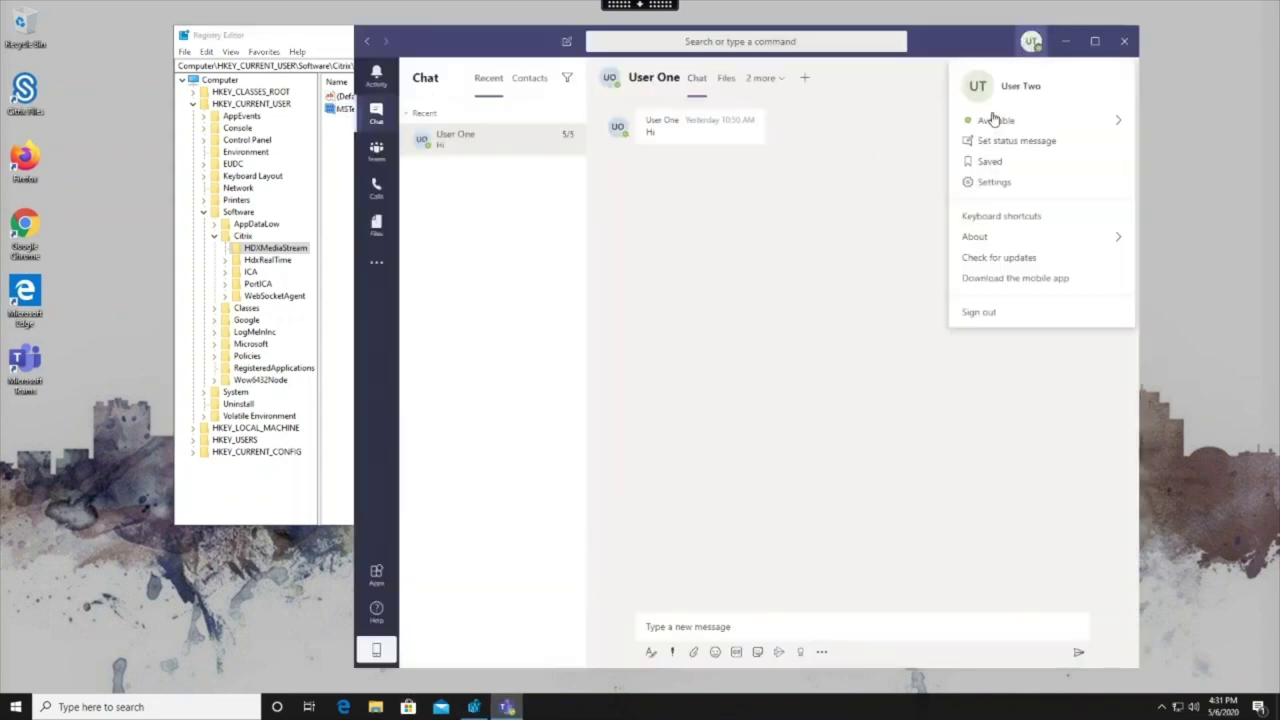
mouse_move(980, 237)
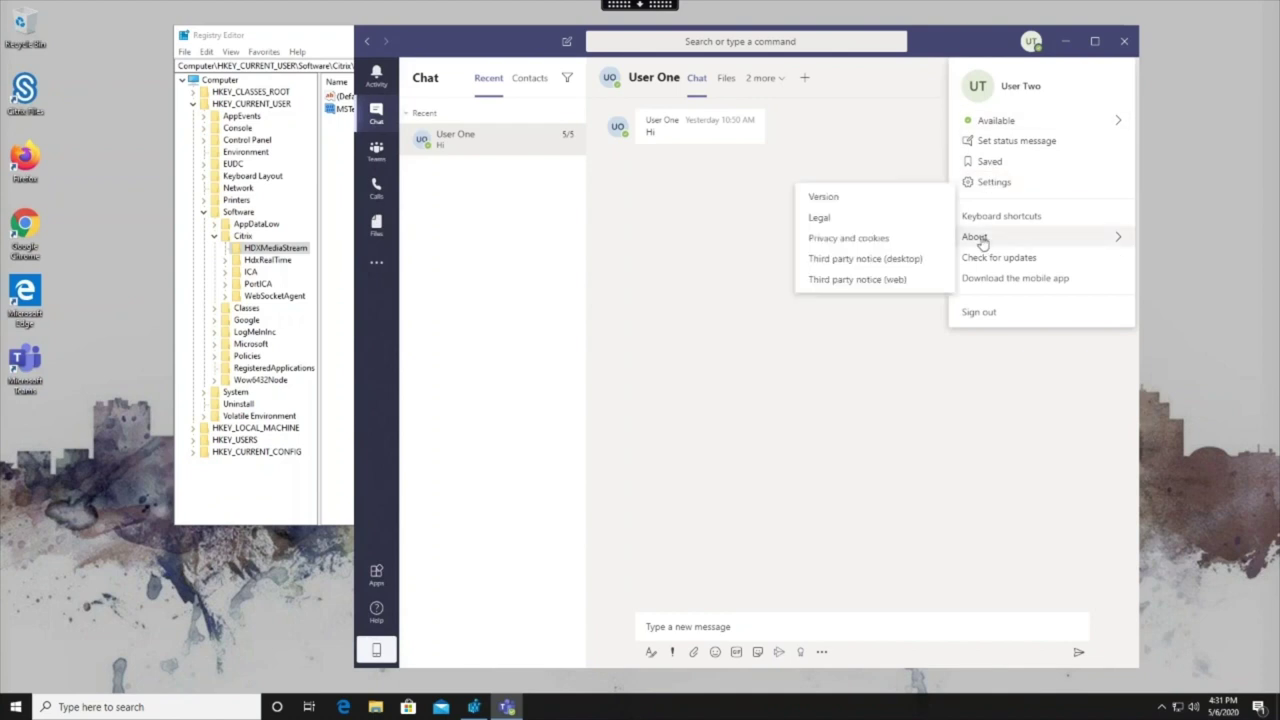
click(842, 199)
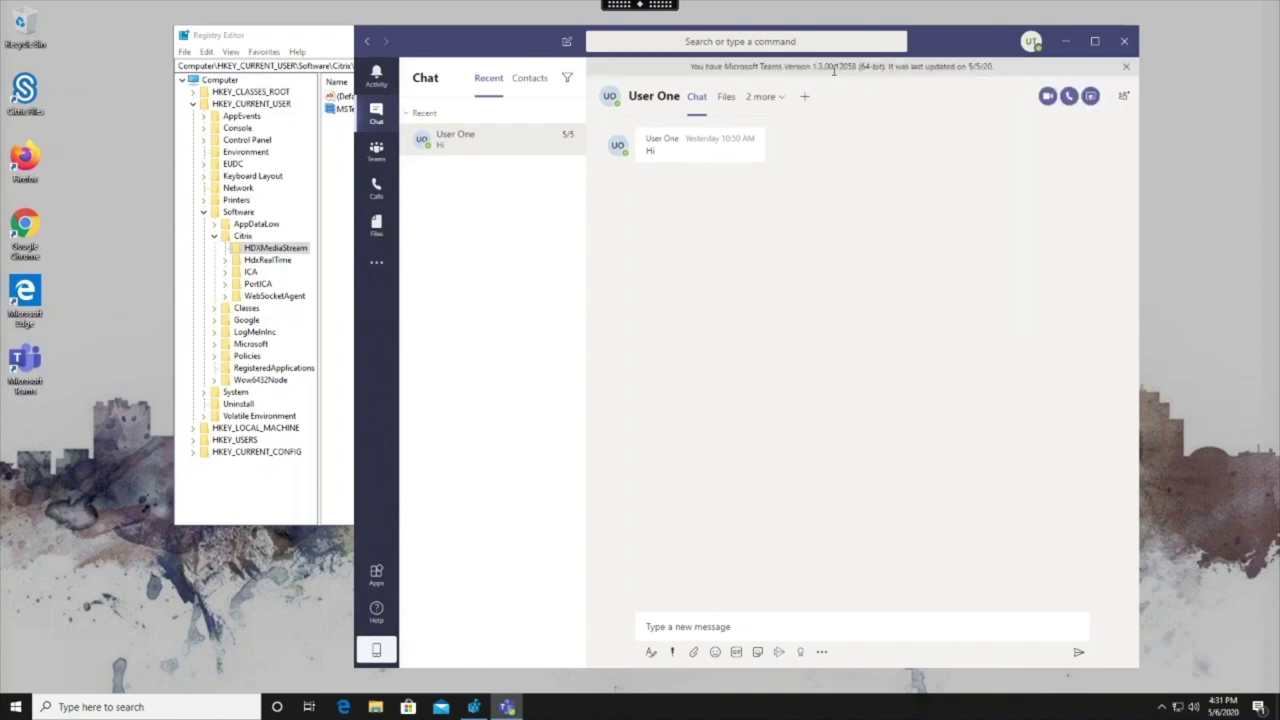
click(1127, 68)
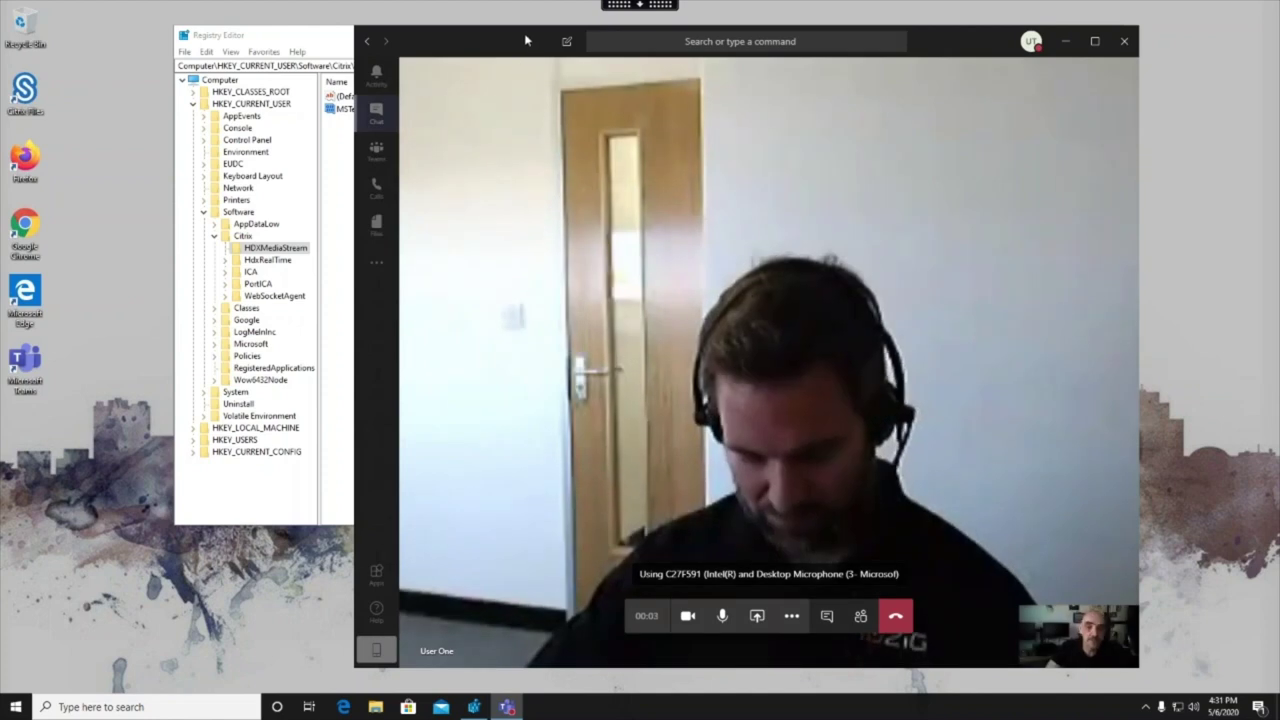
Step: Reposition the Teams call window, open Task Manager, and place it over the upper-left part of the call
drag(527, 40, 448, 25)
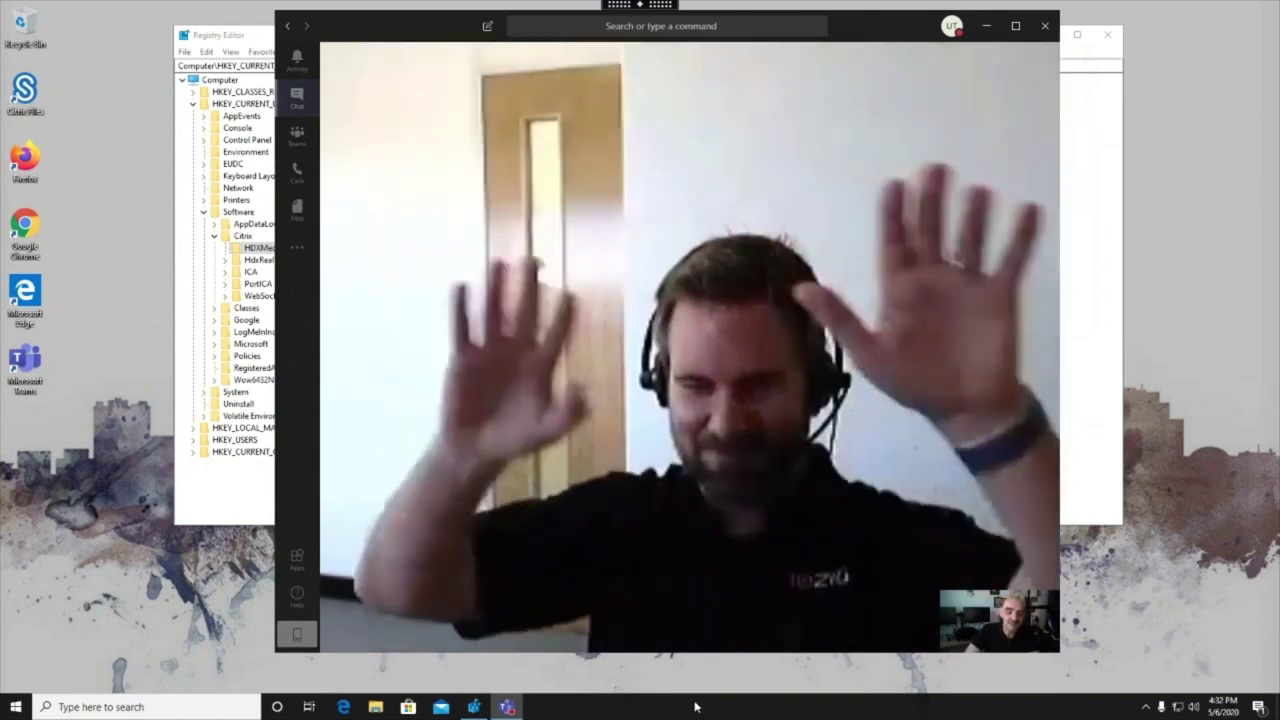
right_click(698, 706)
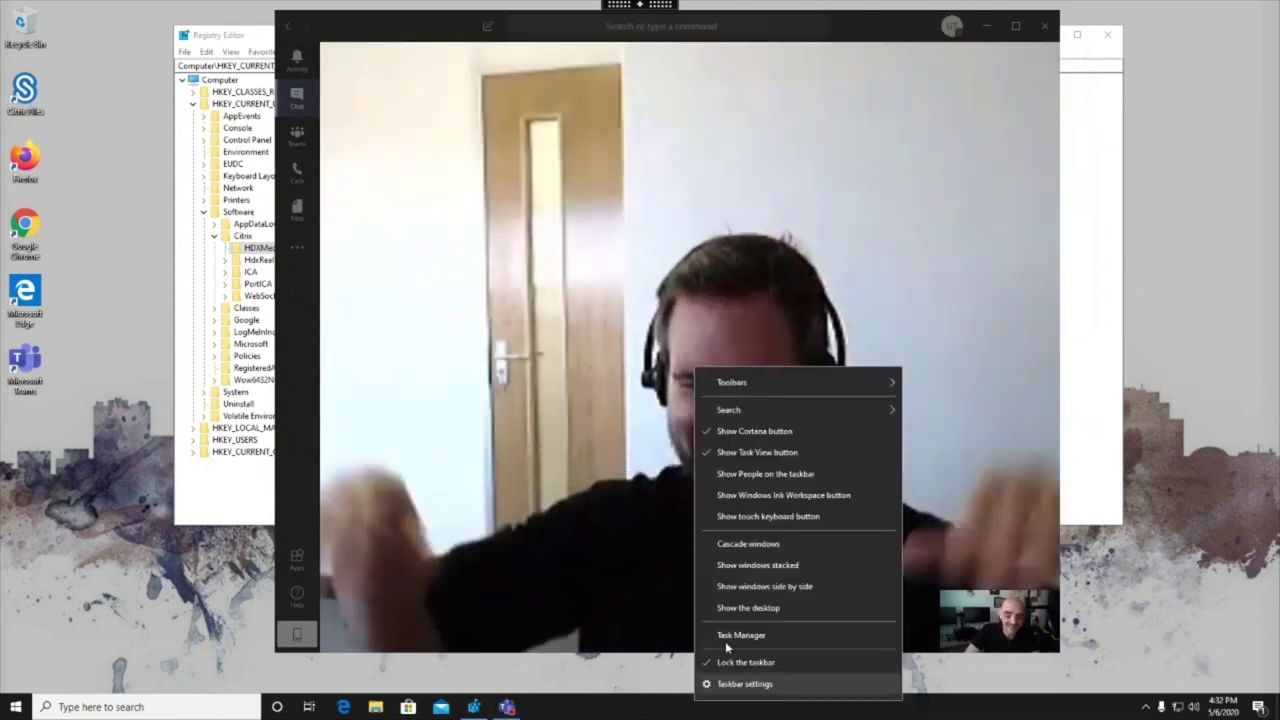
click(726, 638)
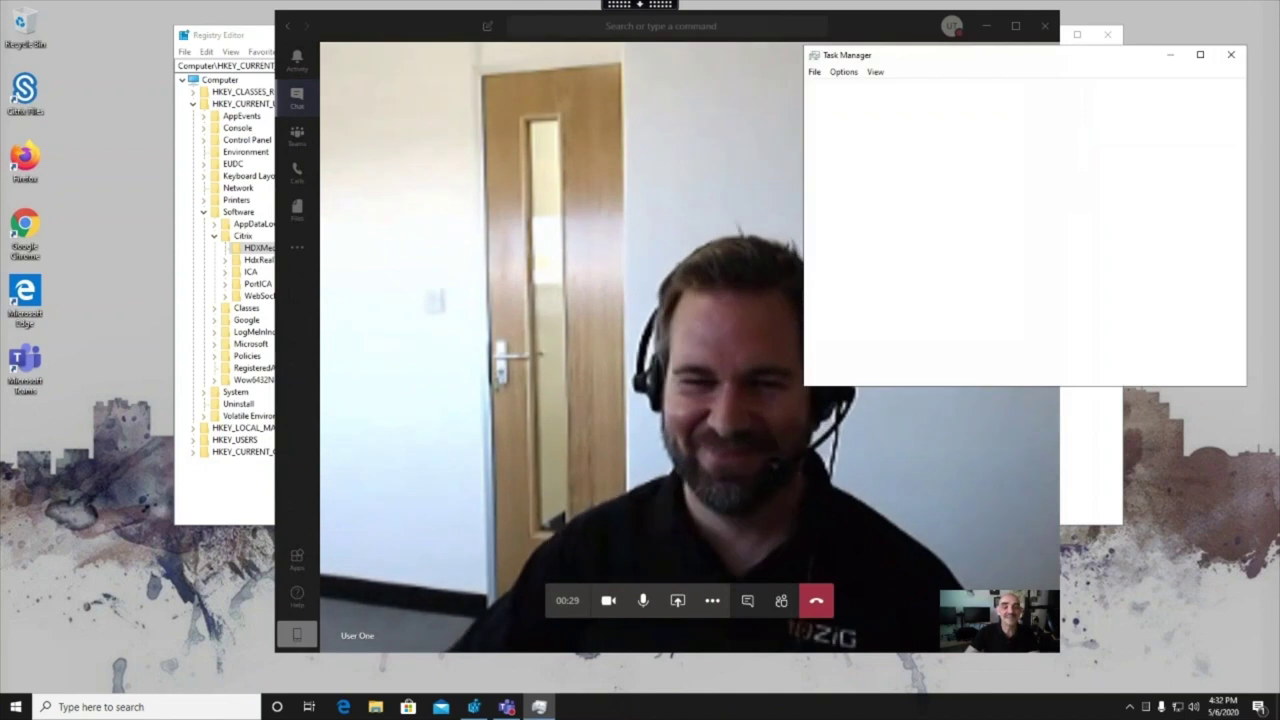
drag(906, 56, 72, 38)
drag(175, 37, 266, 46)
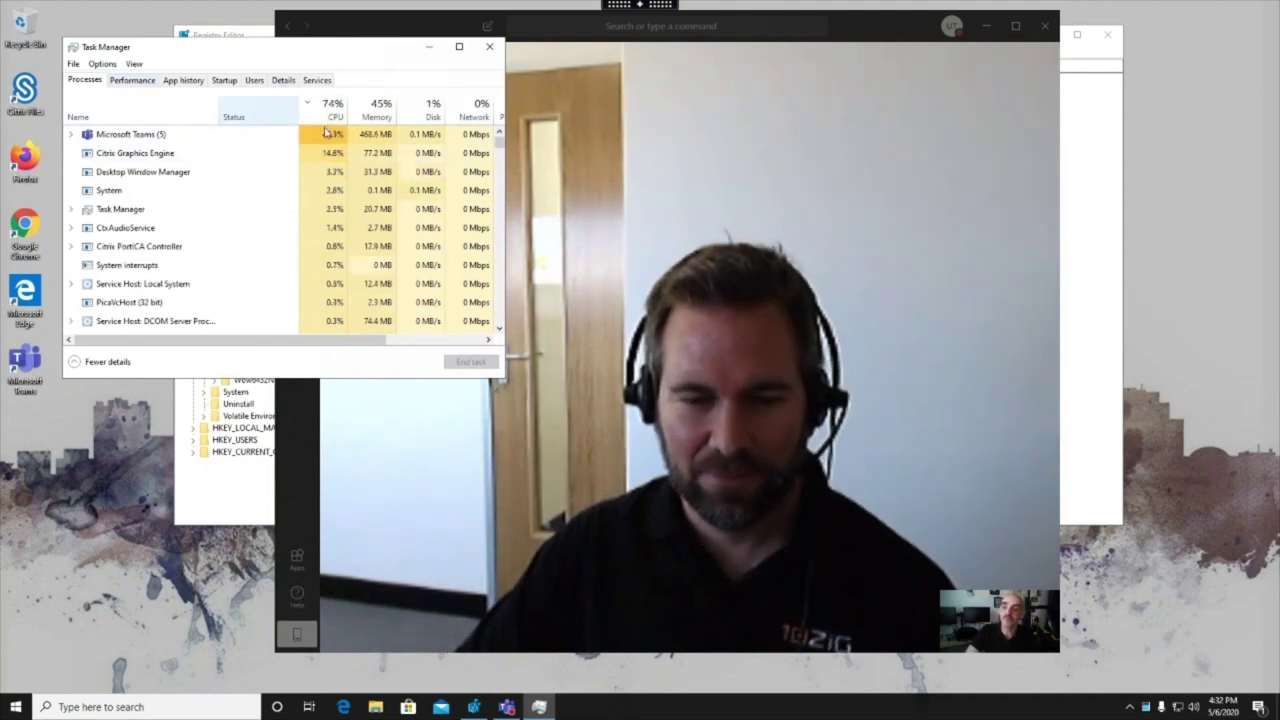
Step: Examine CPU usage during the video call in Task Manager, overall and for the Teams and Citrix graphics (CtxGfx.exe) processes
click(133, 80)
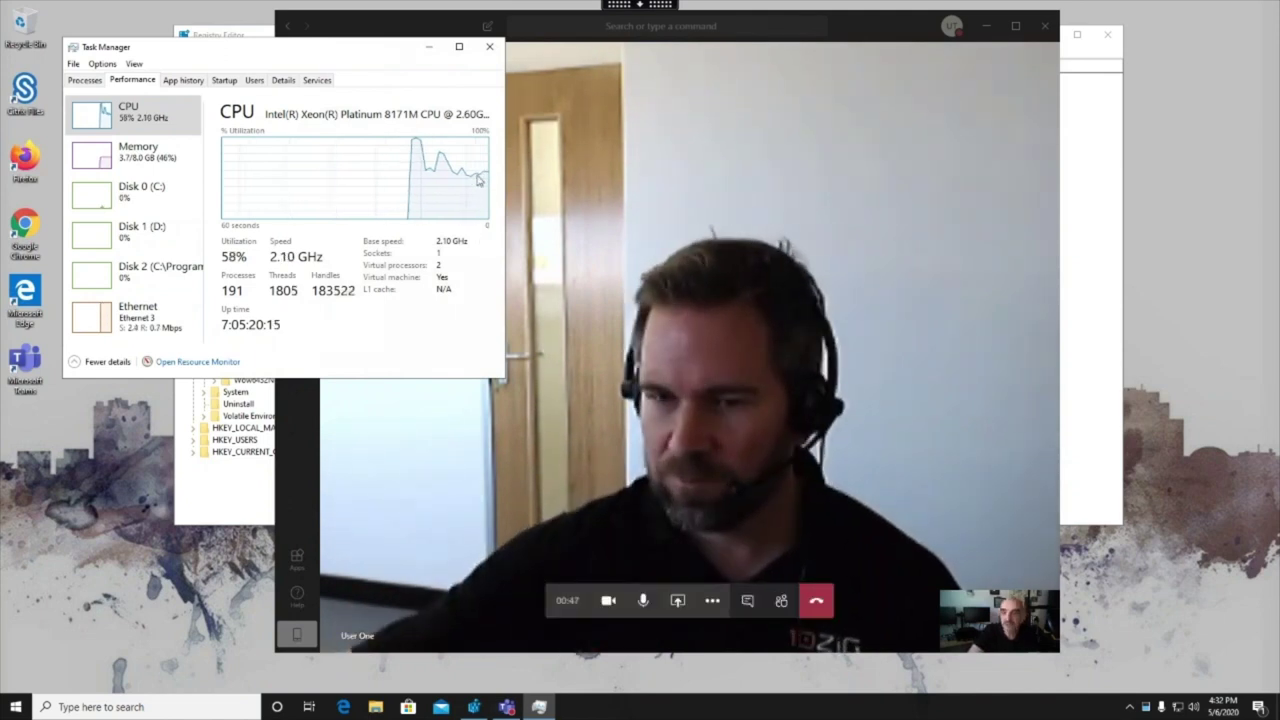
click(283, 80)
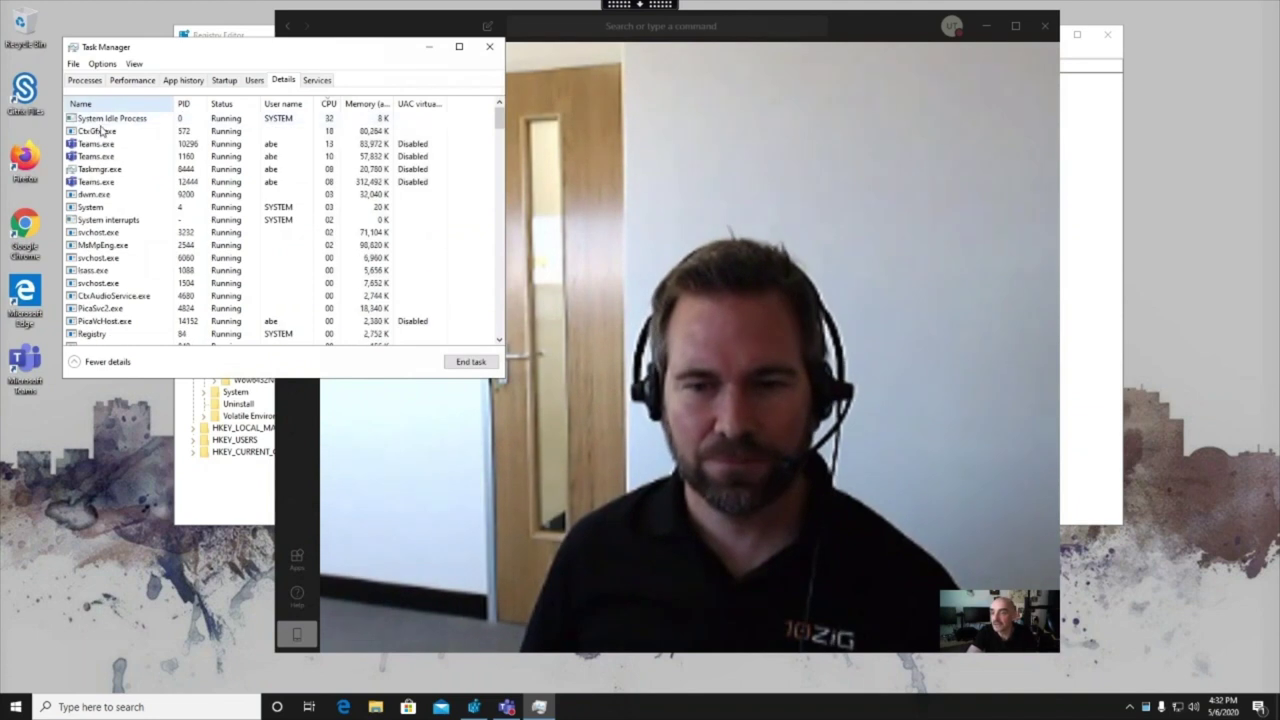
click(100, 131)
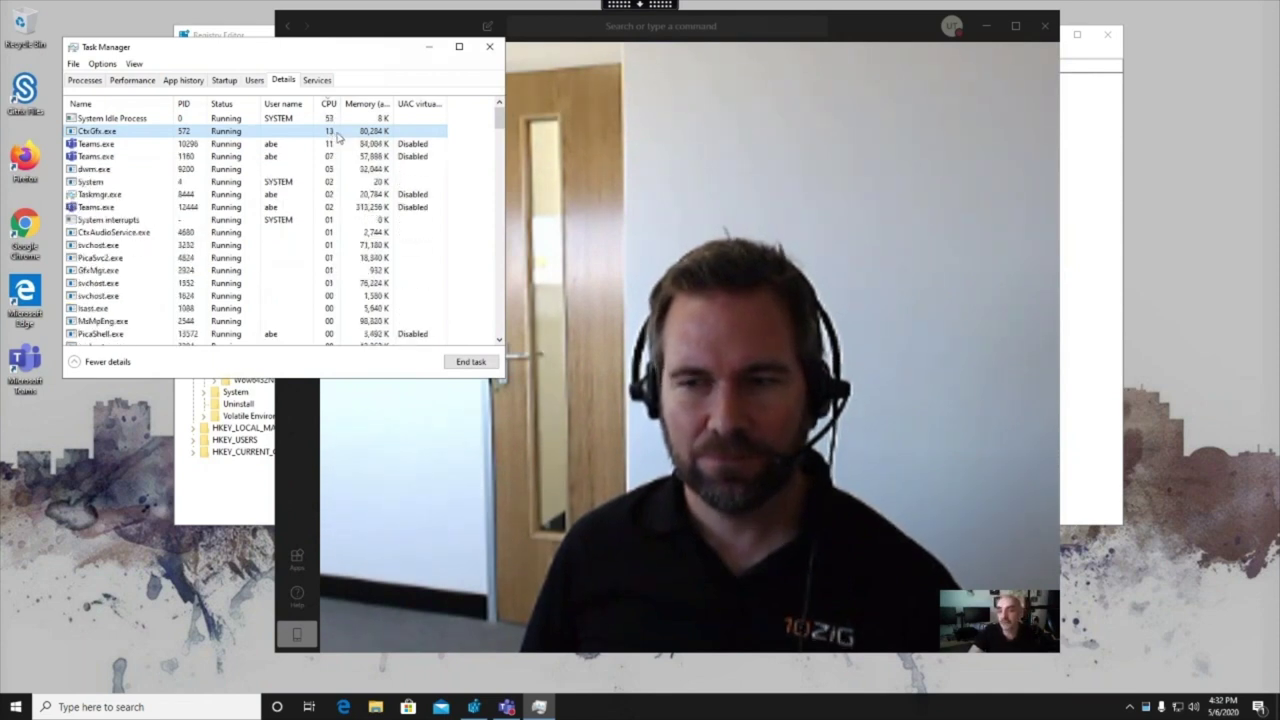
mouse_move(690, 332)
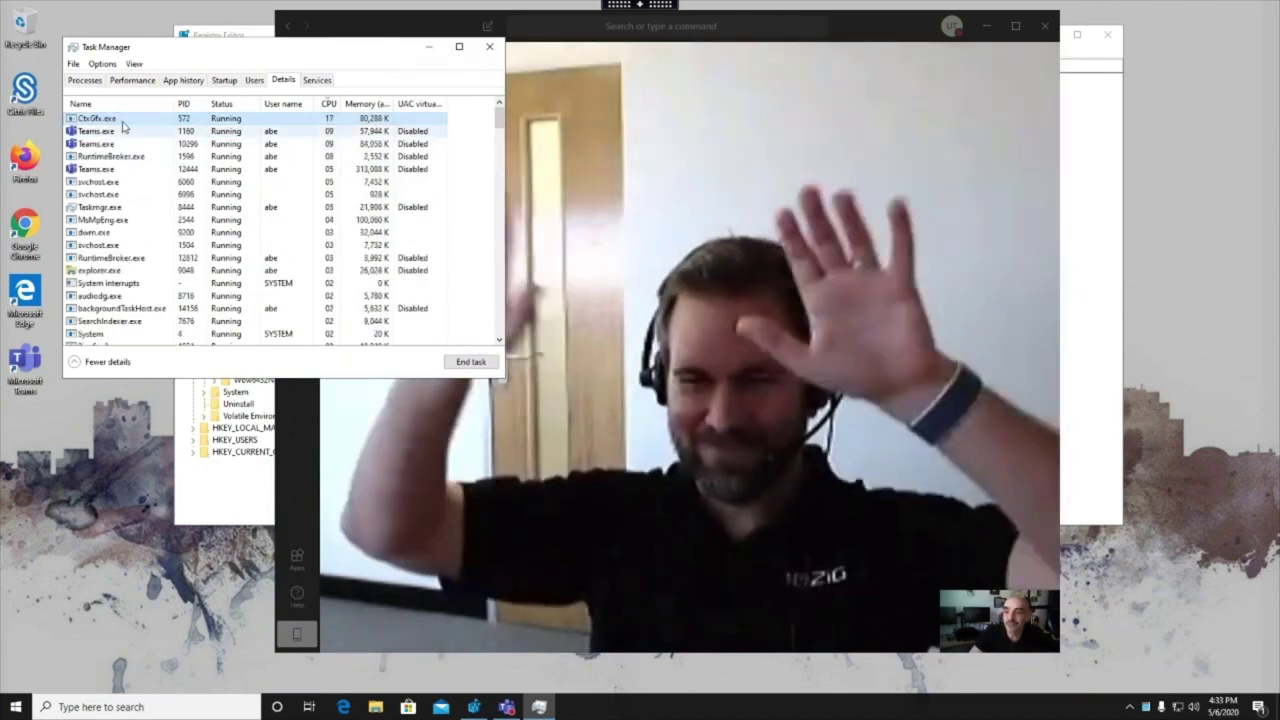
click(85, 80)
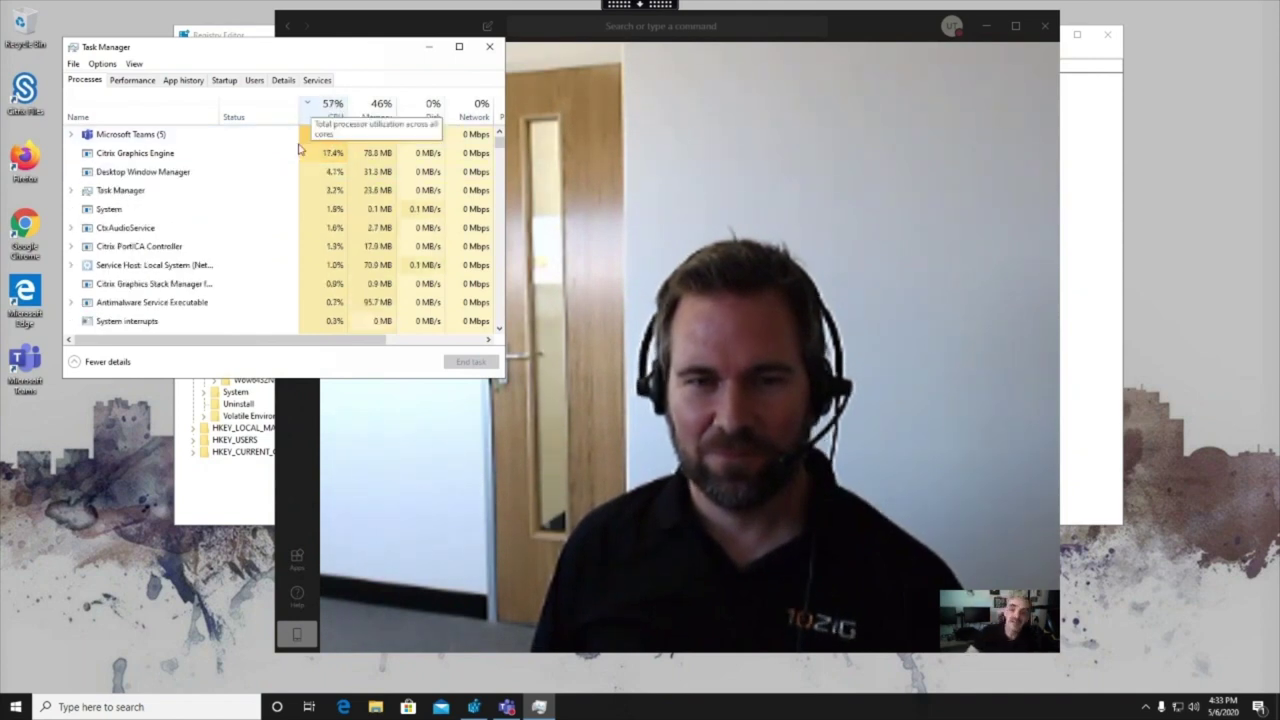
mouse_move(657, 544)
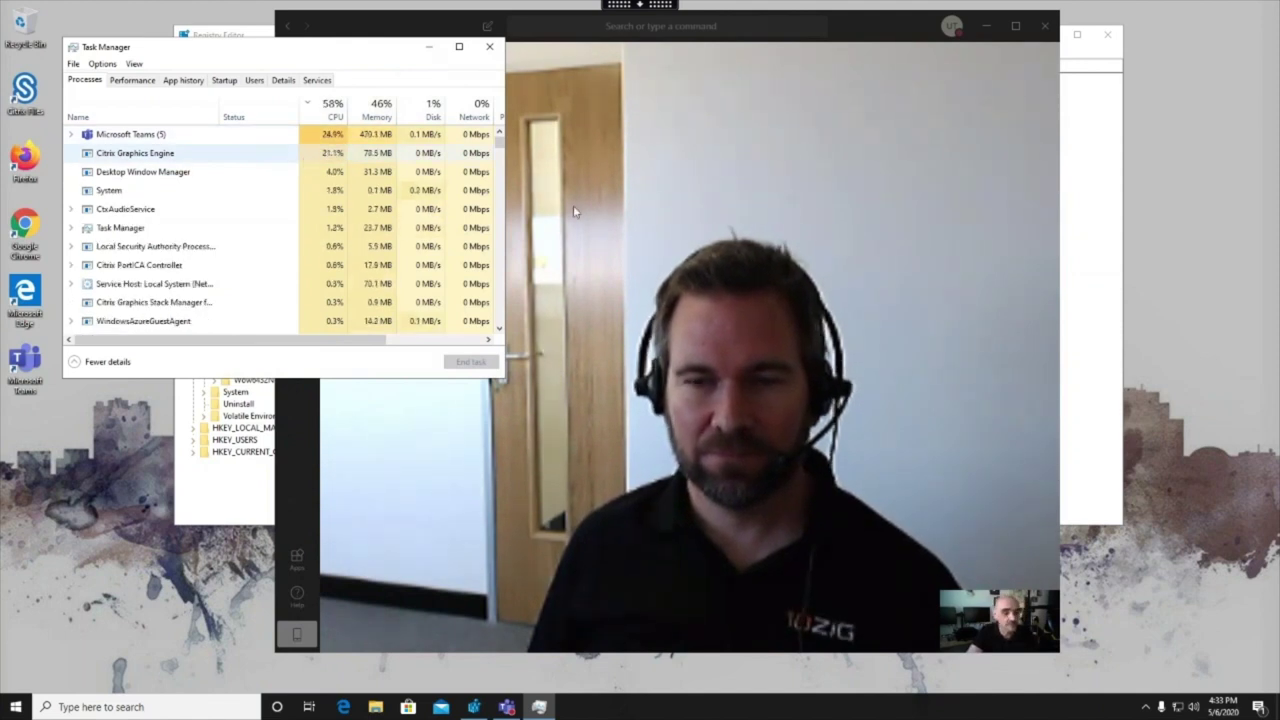
mouse_move(698, 388)
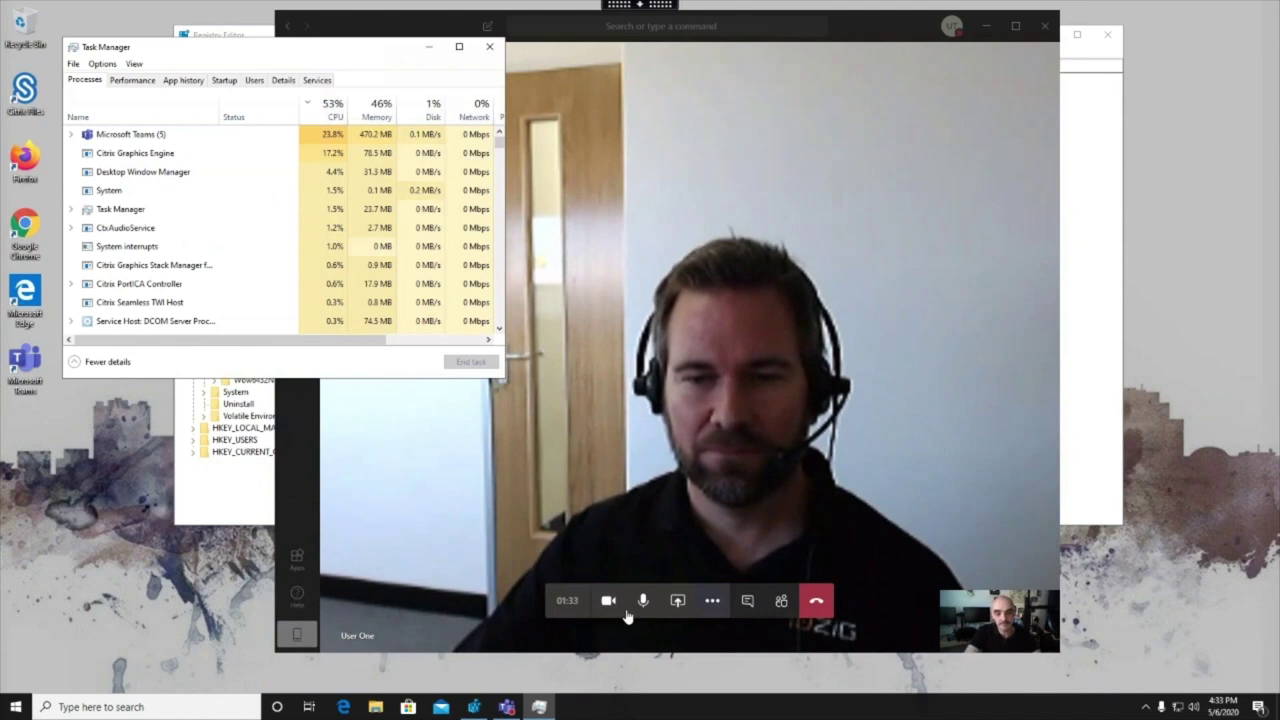
Step: Hang up the video call and quit Teams completely, including its background instance
click(816, 603)
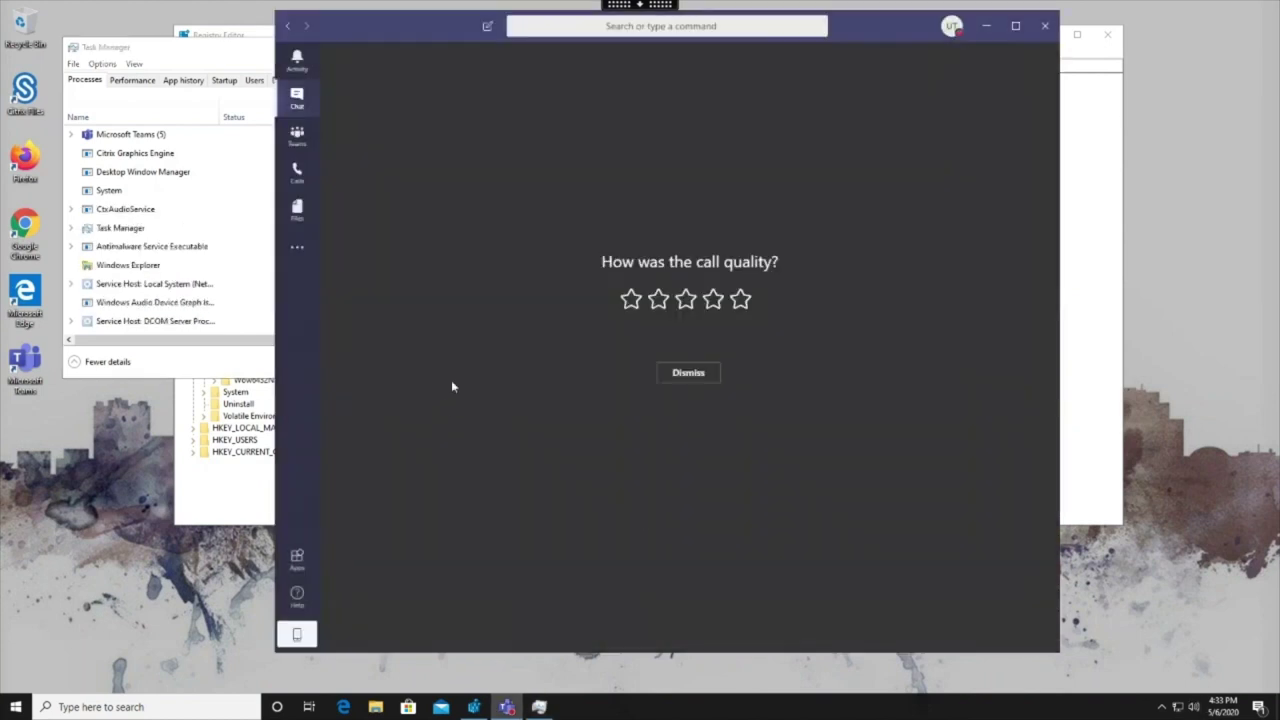
click(1046, 30)
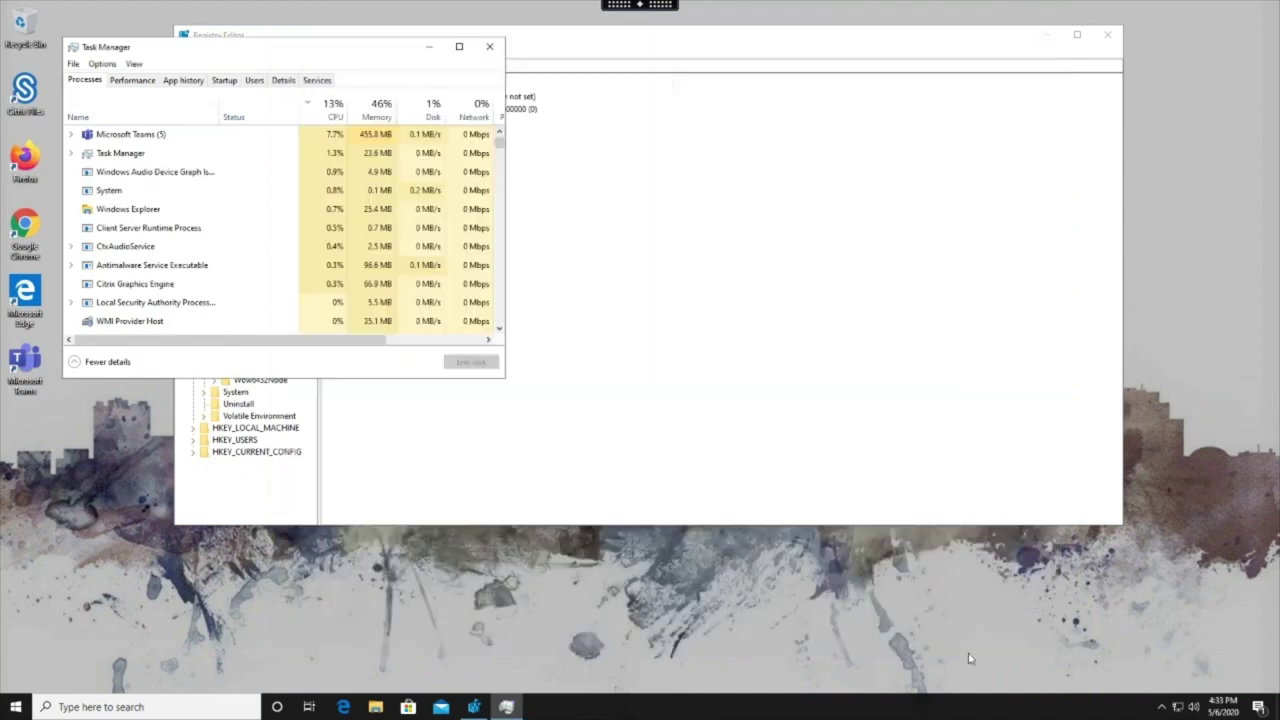
right_click(1160, 708)
click(1125, 689)
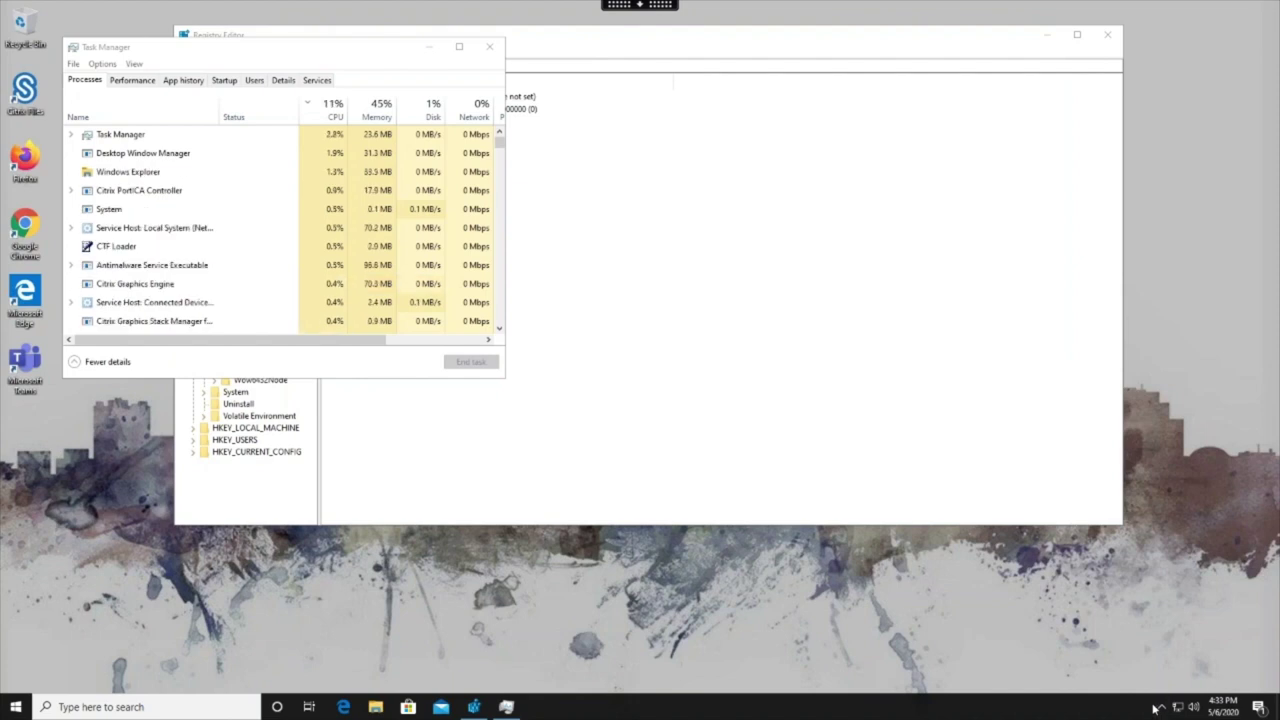
click(1160, 708)
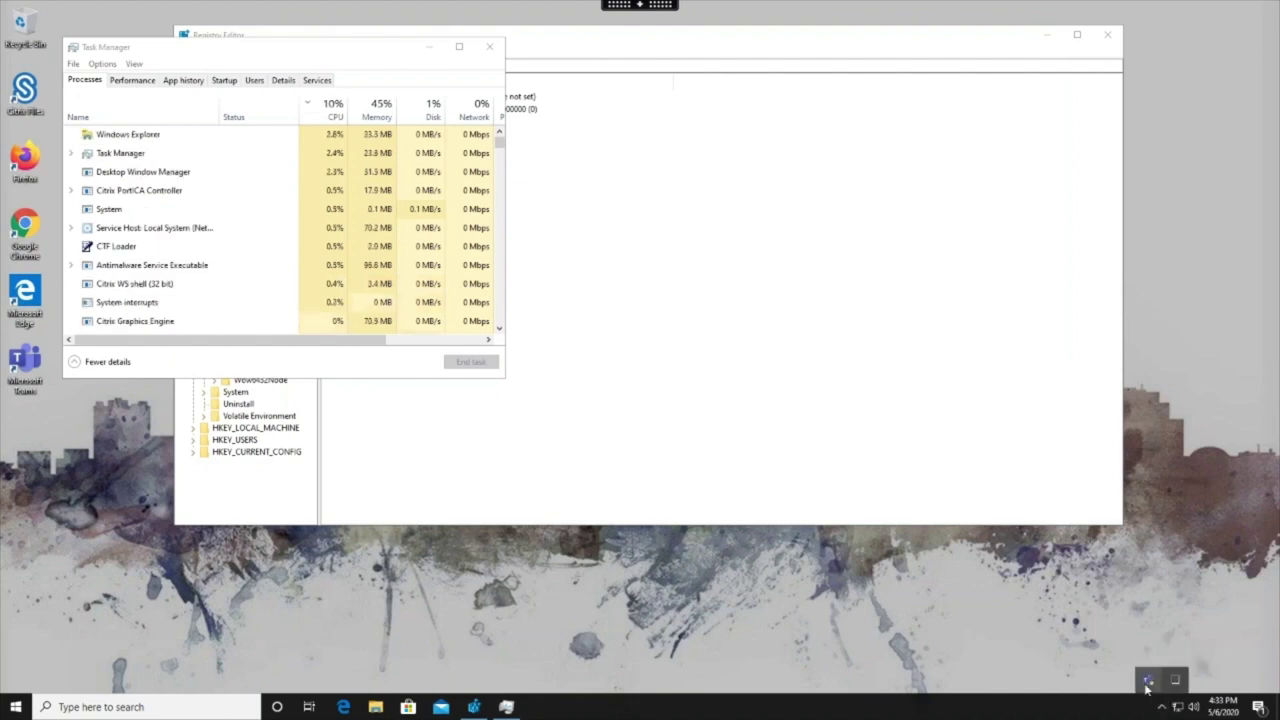
right_click(1148, 680)
click(1174, 675)
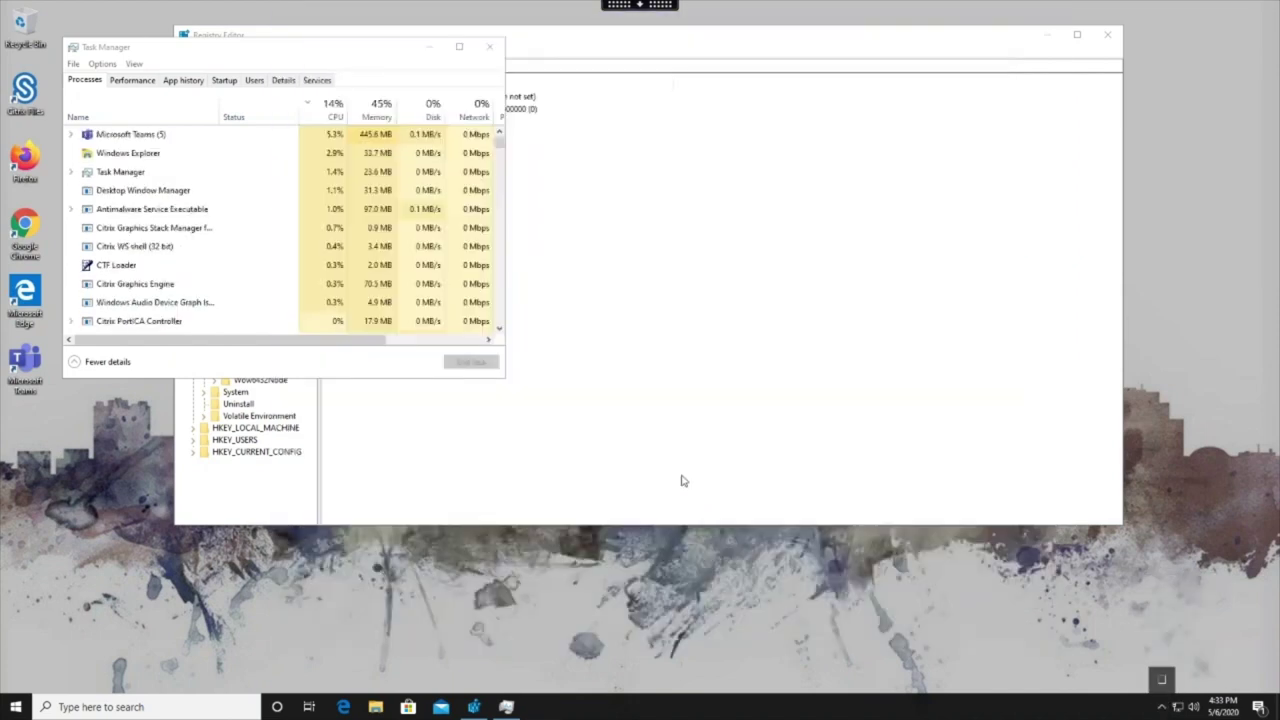
Step: Set the MSTeamsRedirSupport registry value in the HDXMediaStream key to 1
click(518, 114)
double_click(362, 108)
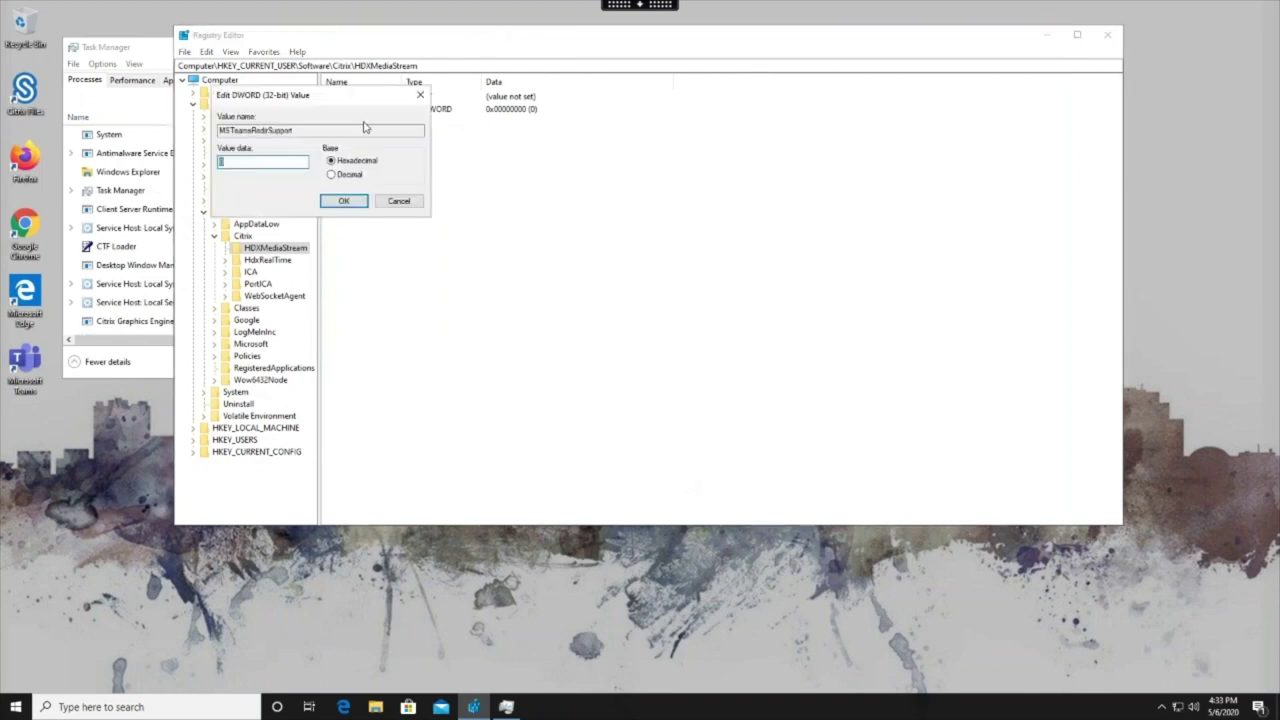
click(344, 202)
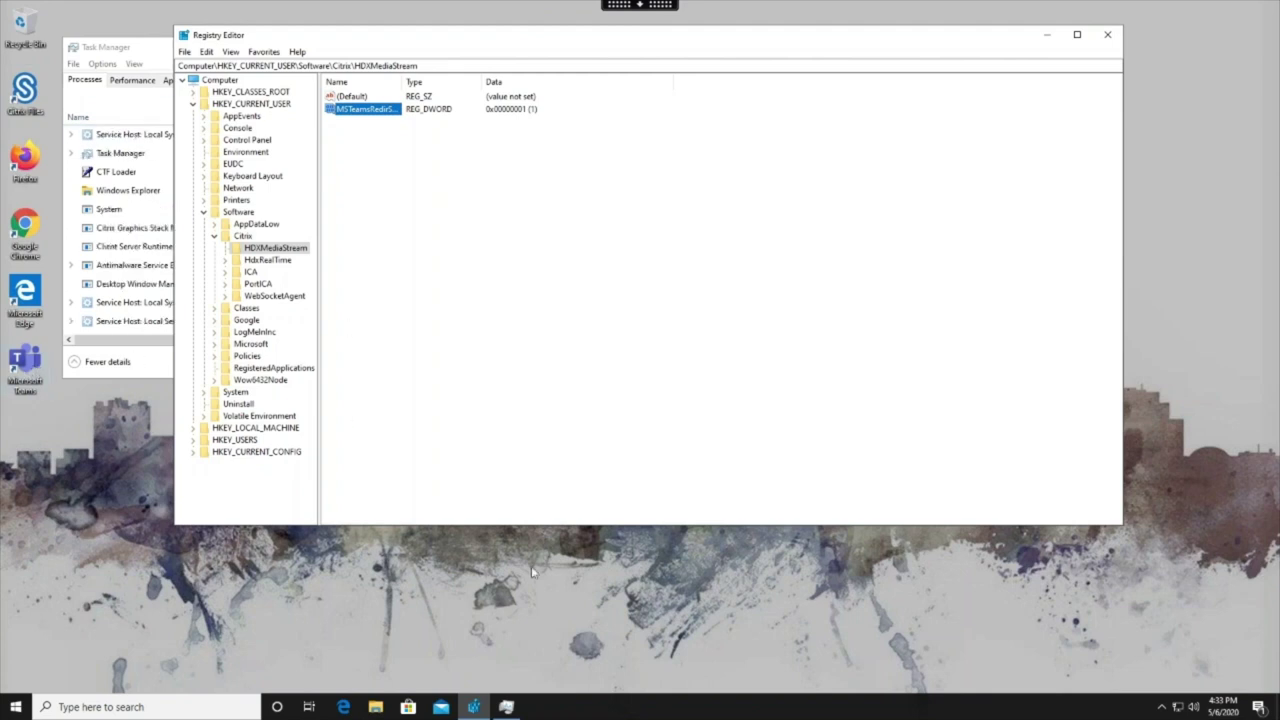
Step: Relaunch Teams and check its version information for Citrix HDX optimization
click(25, 362)
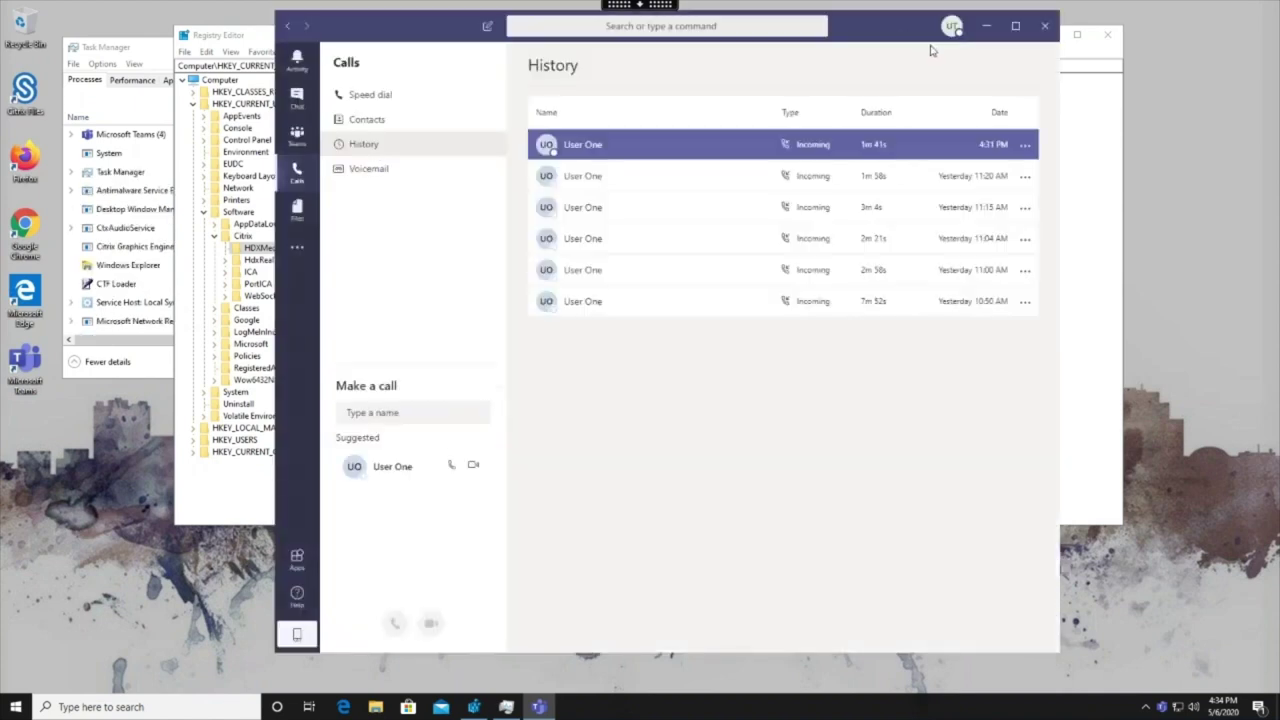
click(948, 28)
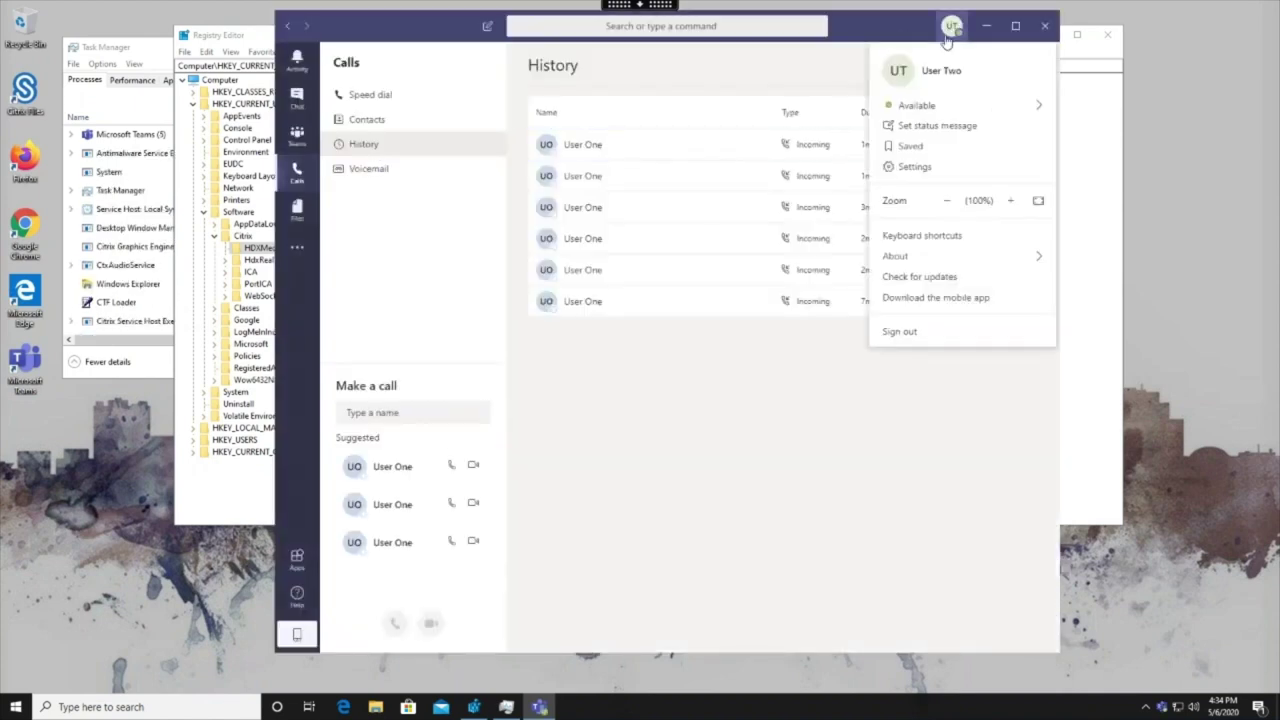
mouse_move(900, 256)
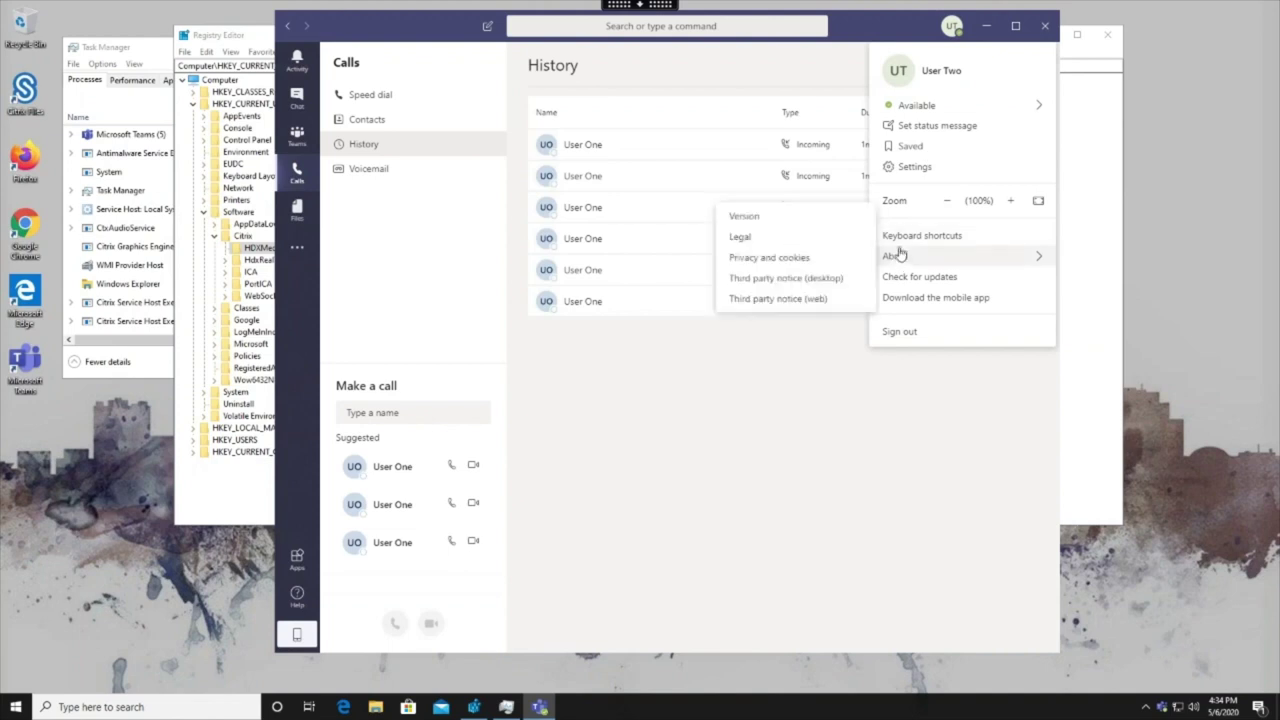
click(763, 218)
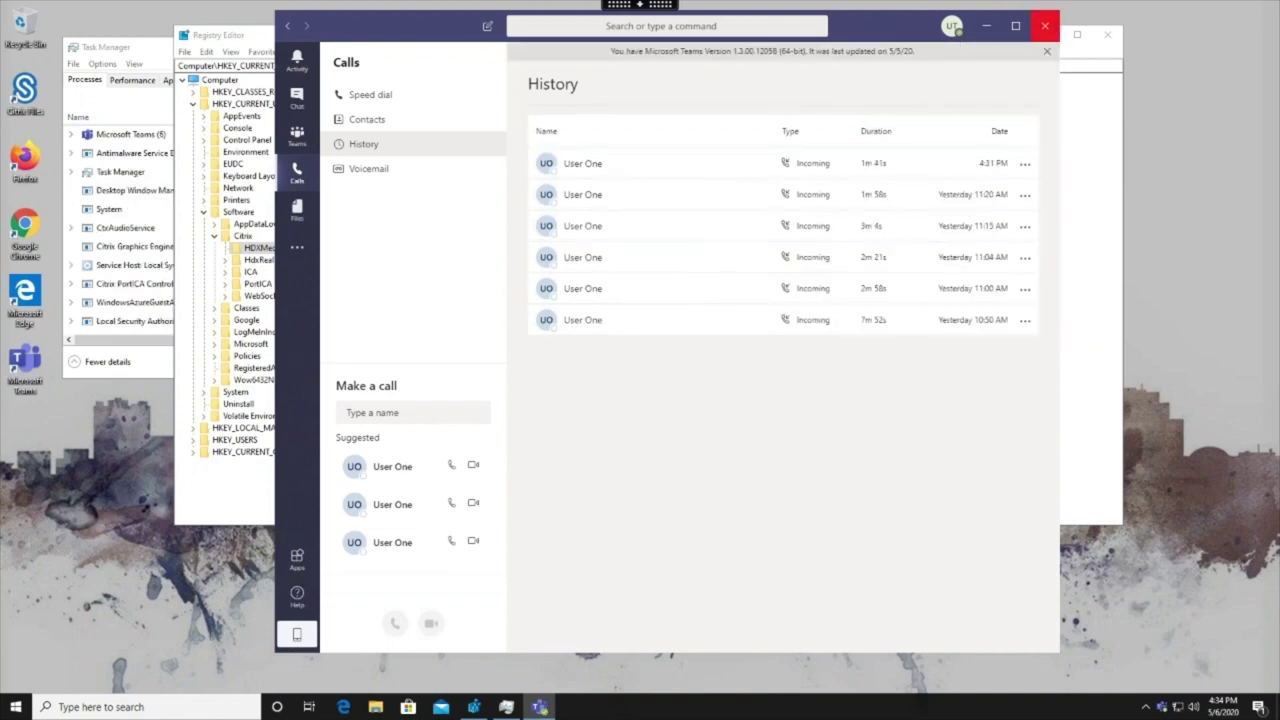
Step: Quit Teams completely, including its background instance, and start it again
click(1045, 25)
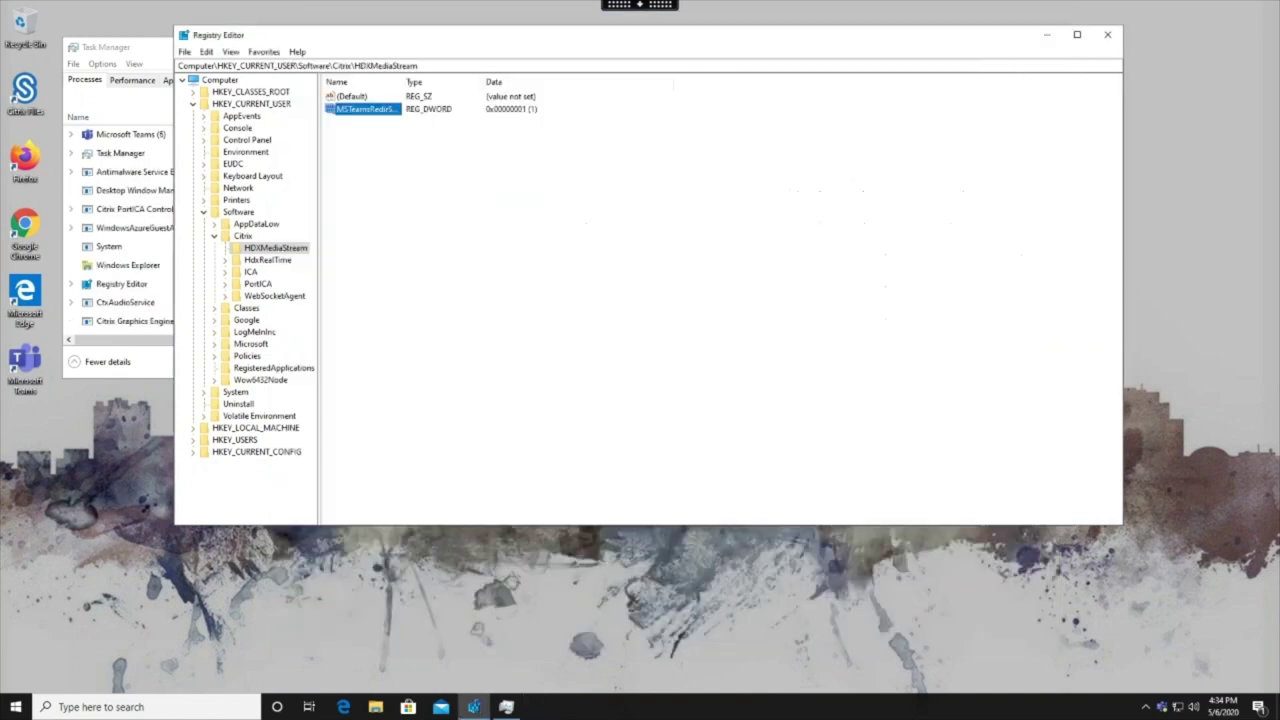
click(1163, 710)
right_click(1163, 710)
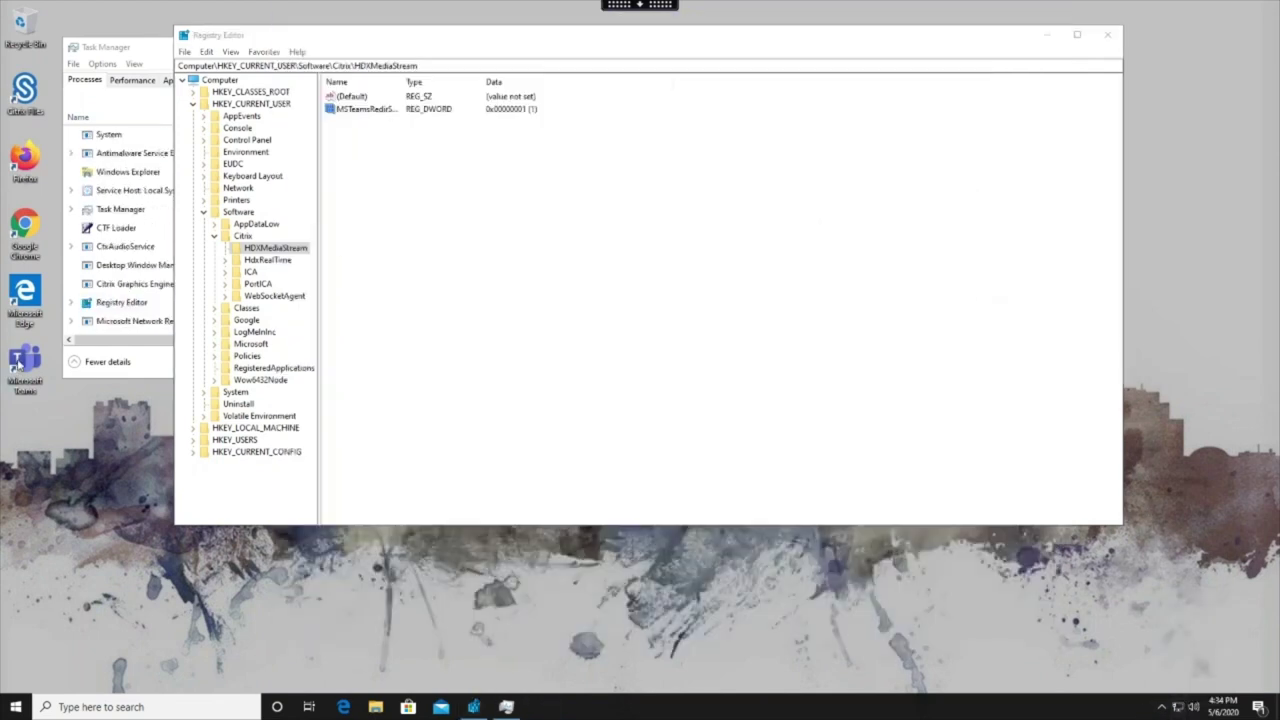
double_click(17, 365)
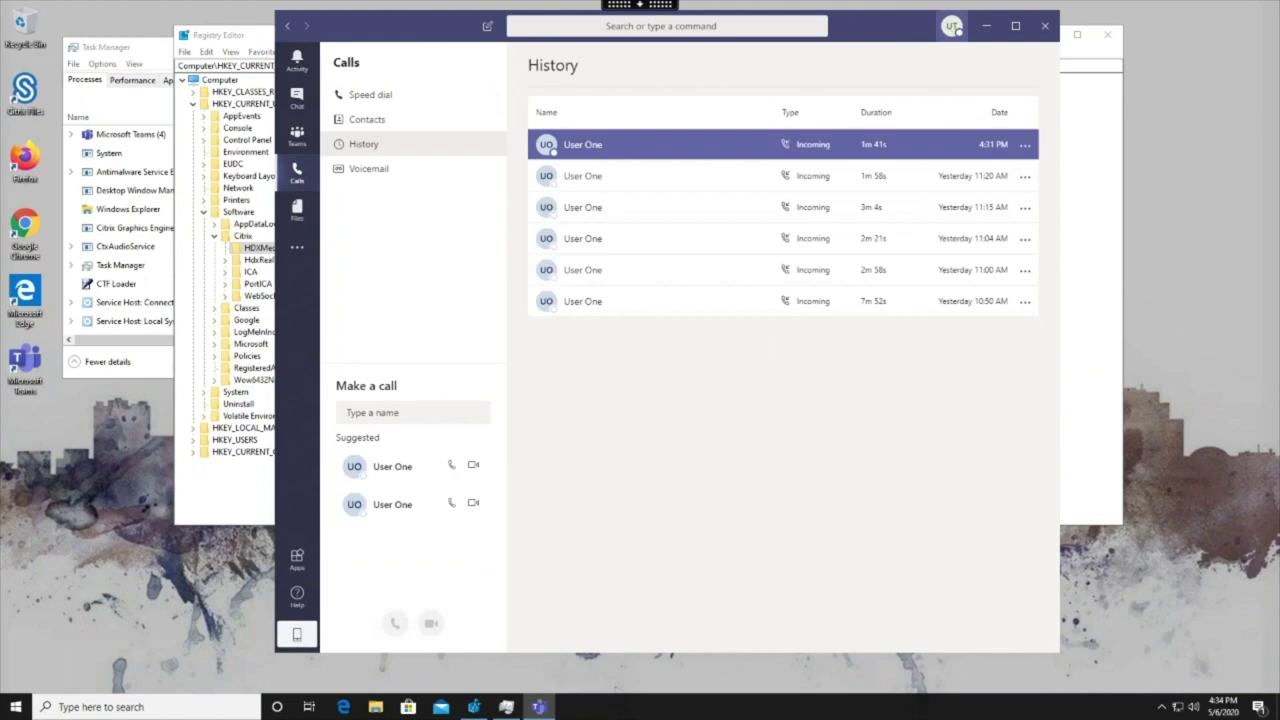
Step: Display the version information of the restarted Teams client to verify its Citrix HDX optimization status
click(950, 25)
mouse_move(899, 224)
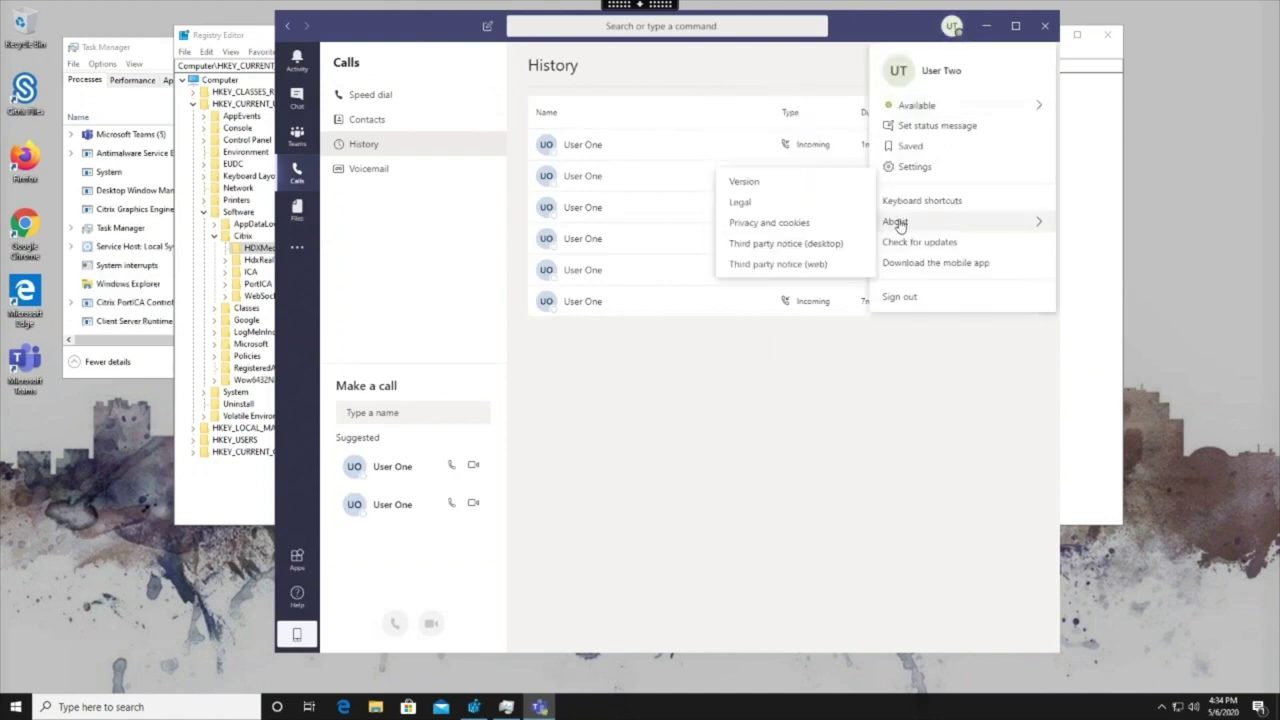
click(760, 182)
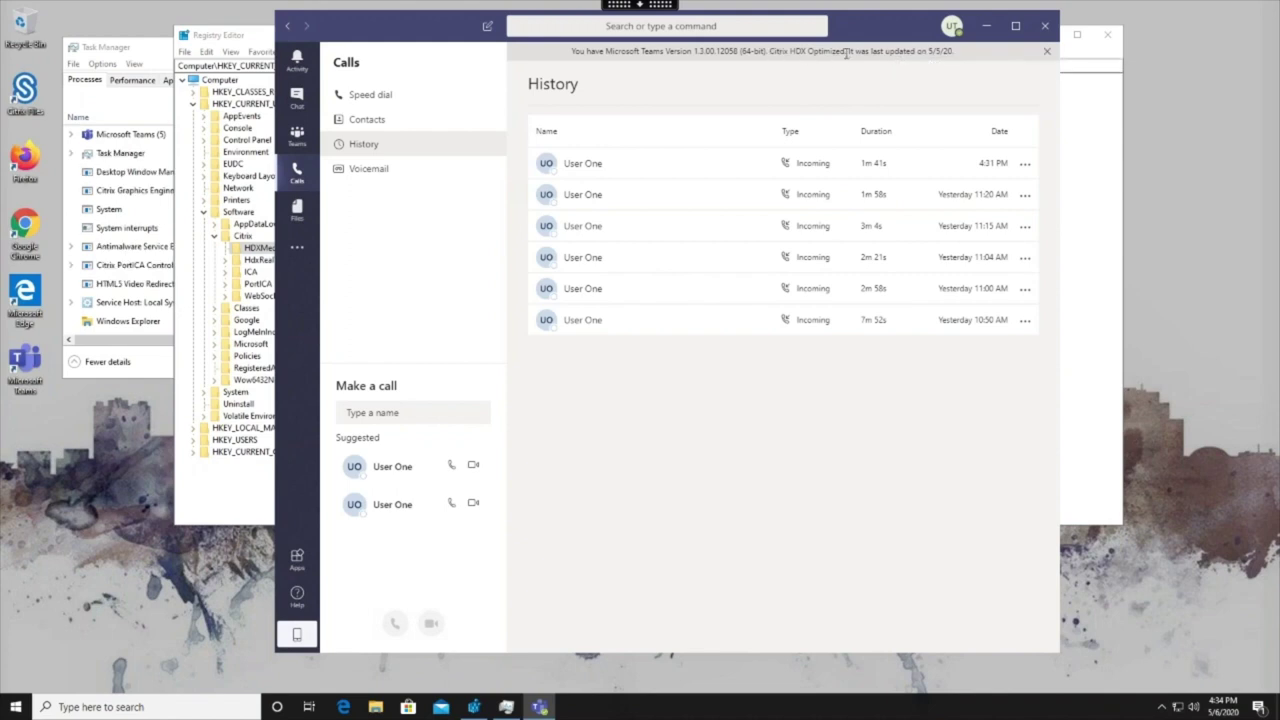
click(882, 160)
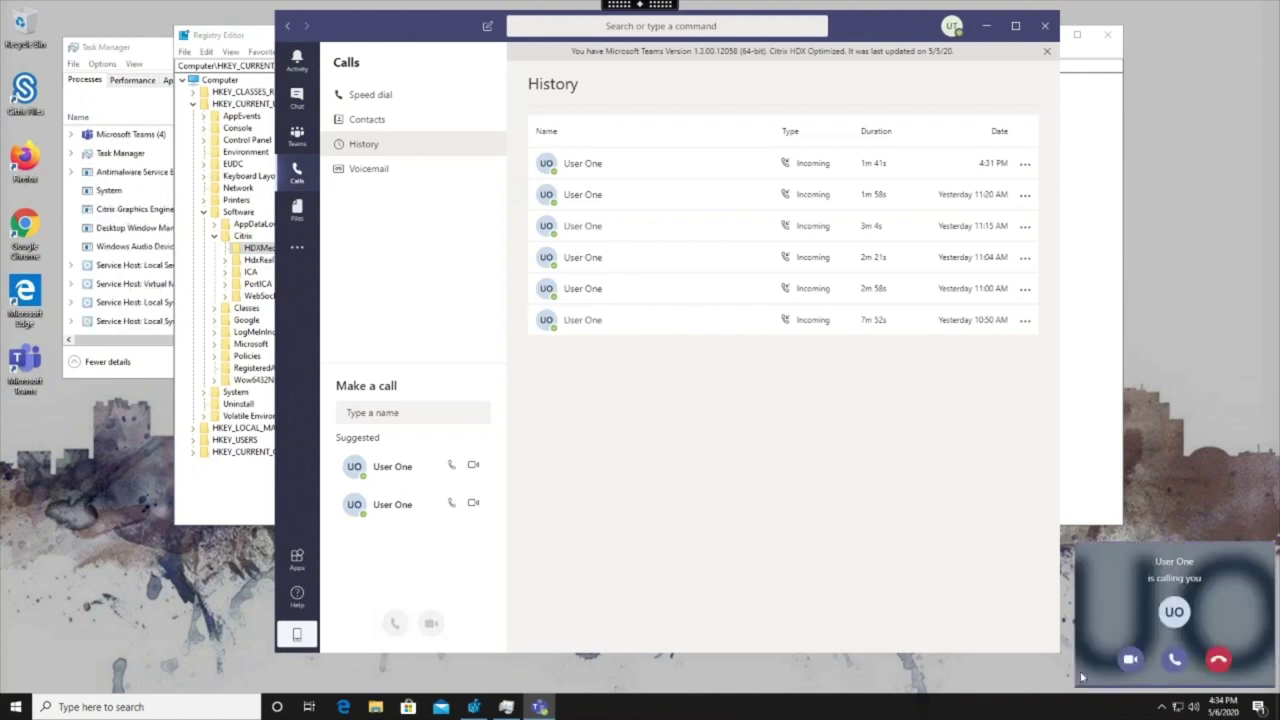
Step: Answer the incoming Teams call with video and check its CPU load in Task Manager's process list and performance graph
click(1128, 662)
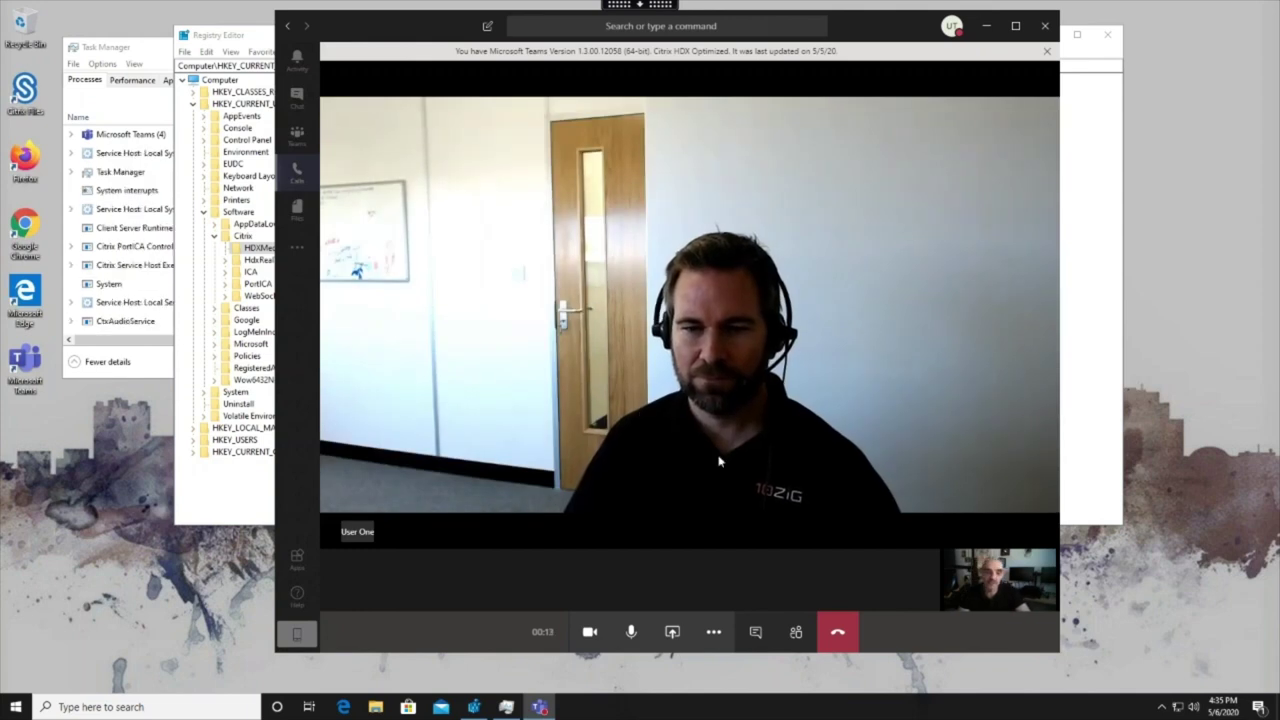
click(122, 90)
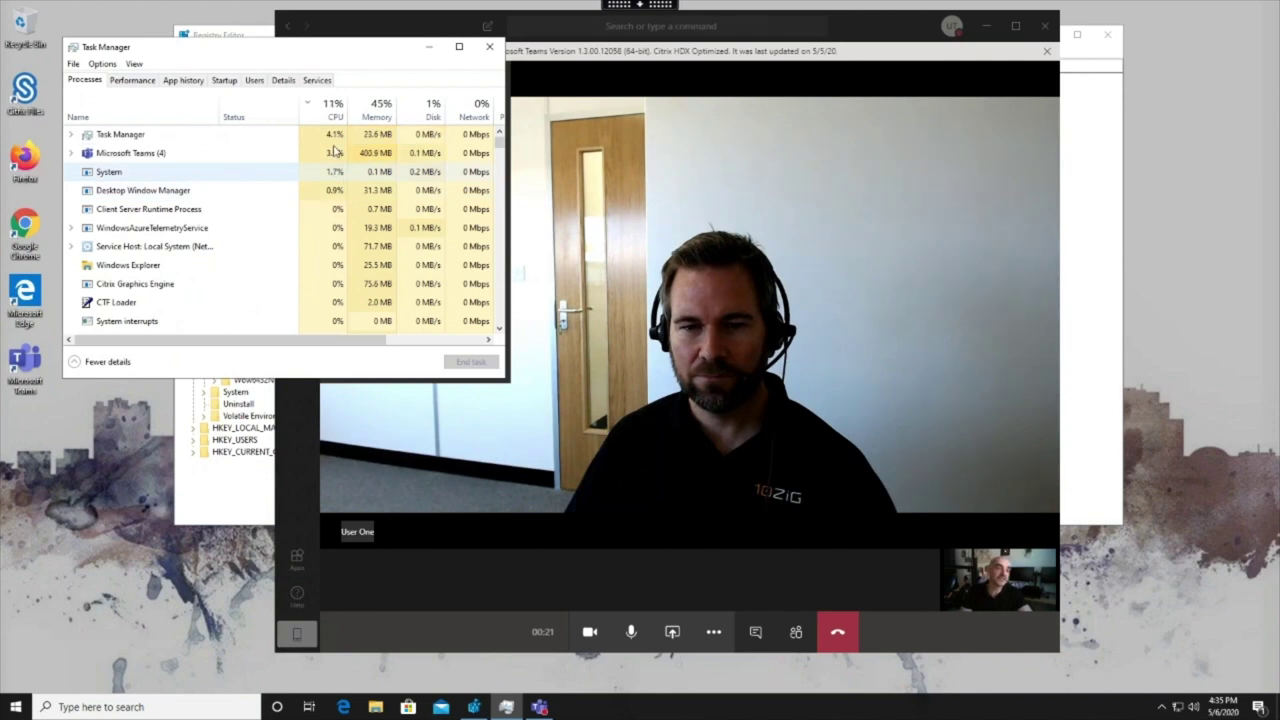
click(132, 80)
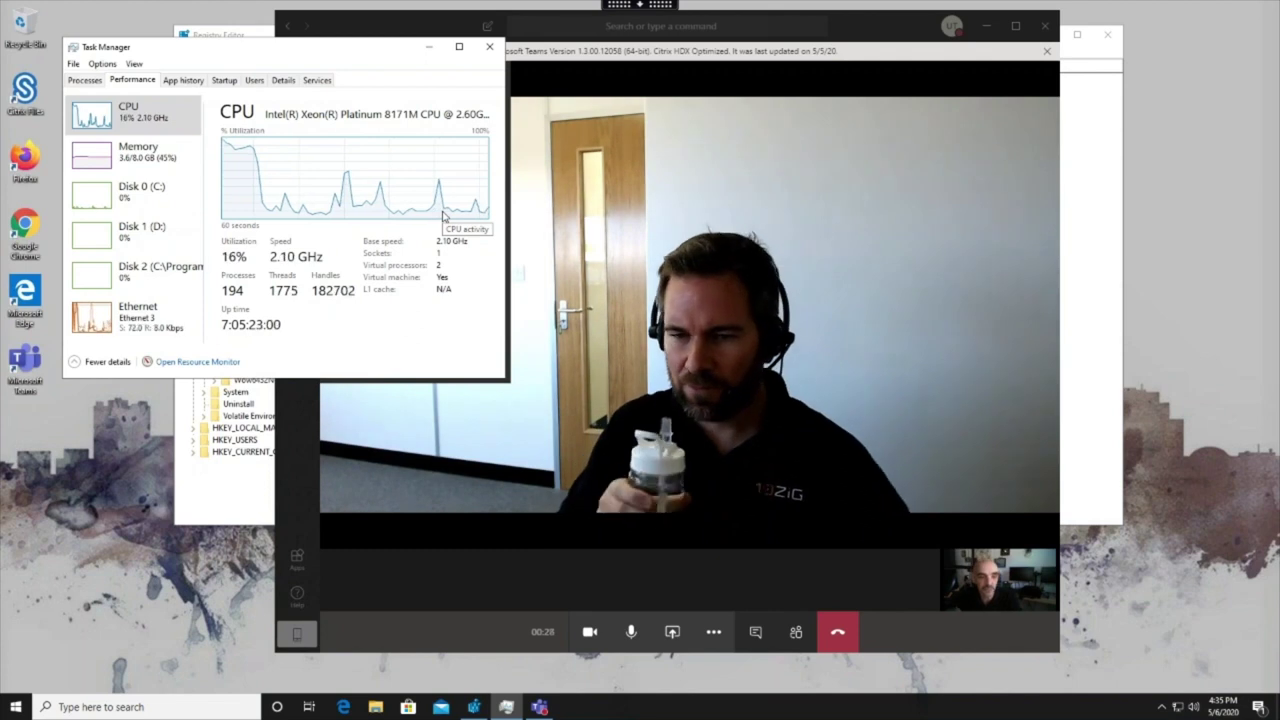
Step: Examine the CPU use of individual processes in Task Manager's details, and return to the overall process list
click(283, 80)
click(280, 170)
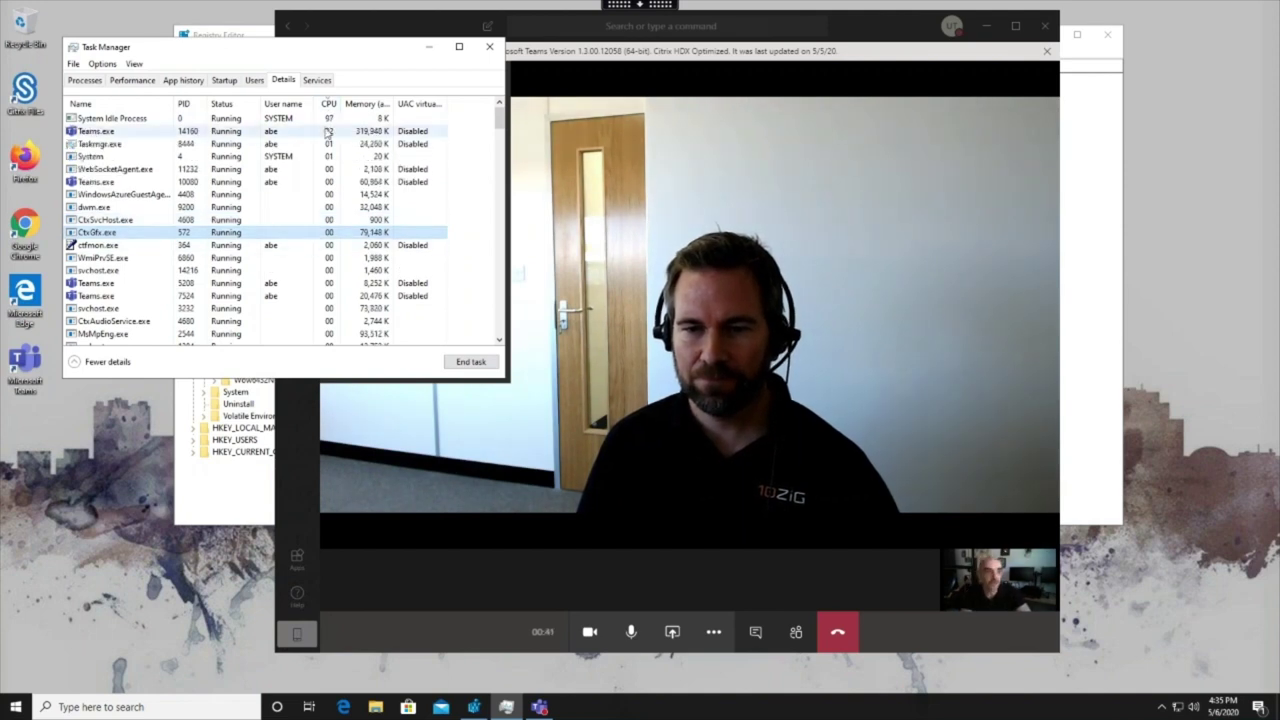
click(85, 80)
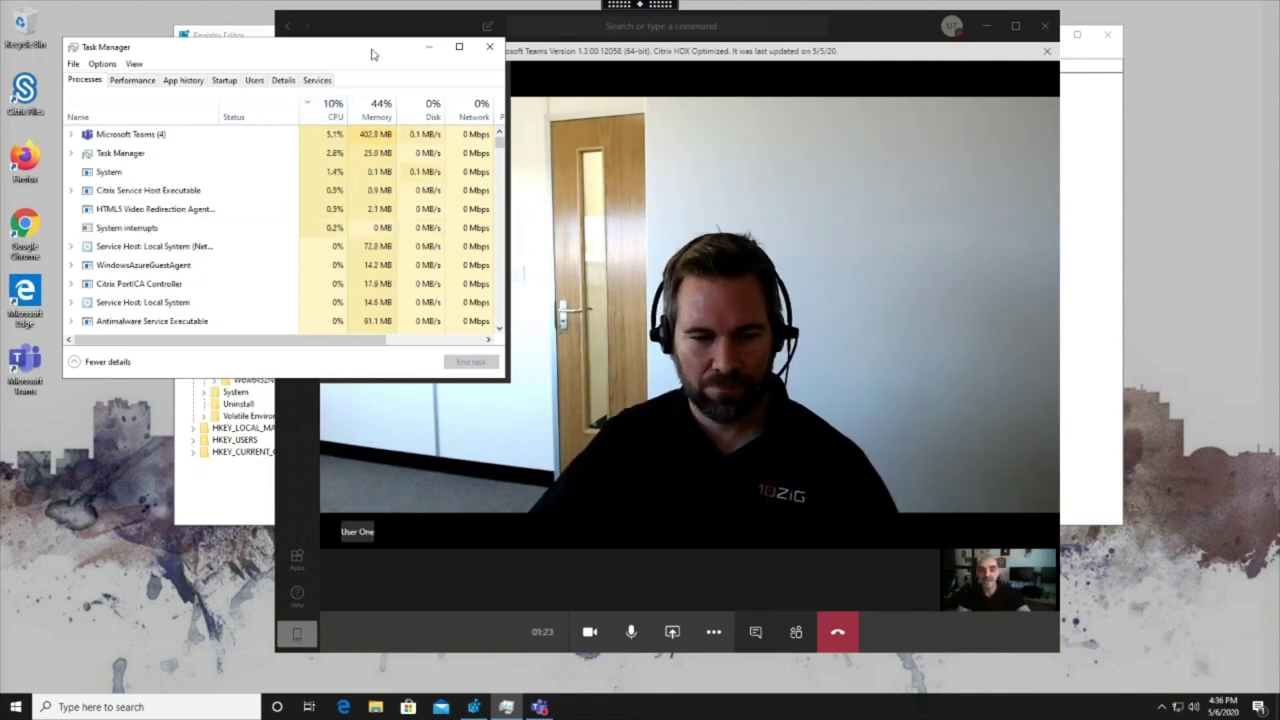
drag(350, 52, 387, 74)
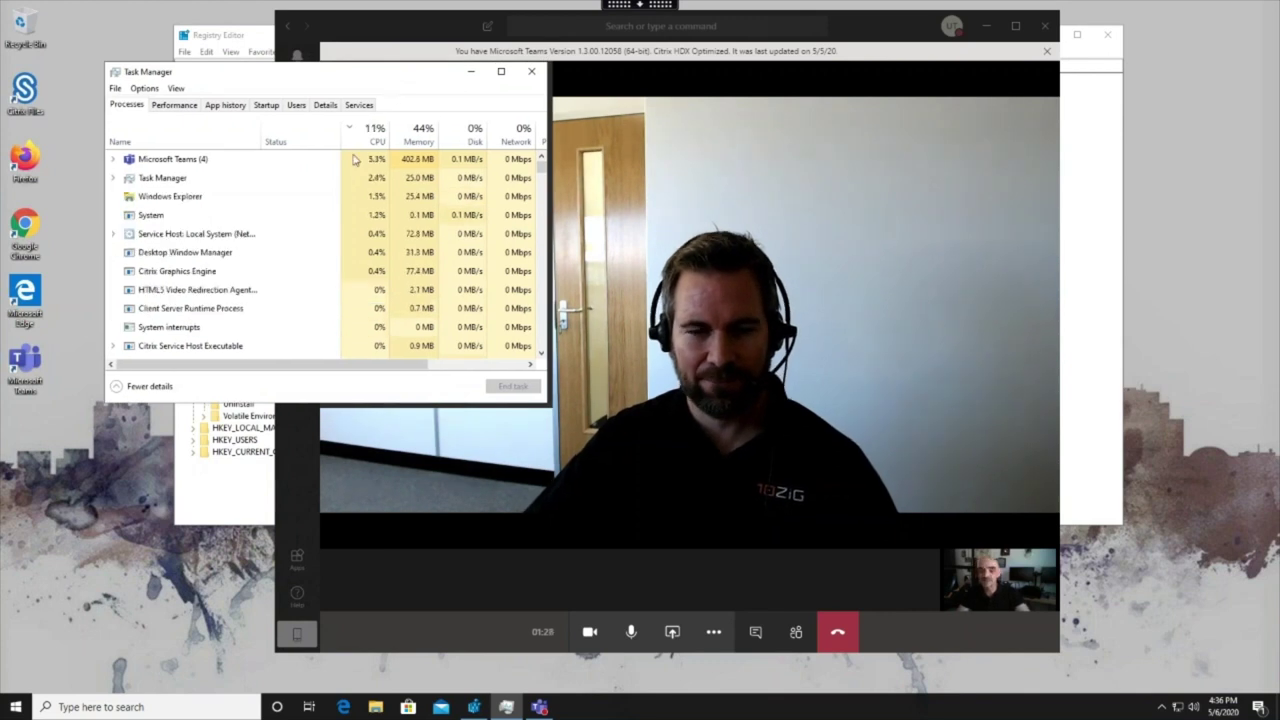
Step: End the Teams video call and minimise the Citrix virtual desktop session to reach the local desktop
click(838, 636)
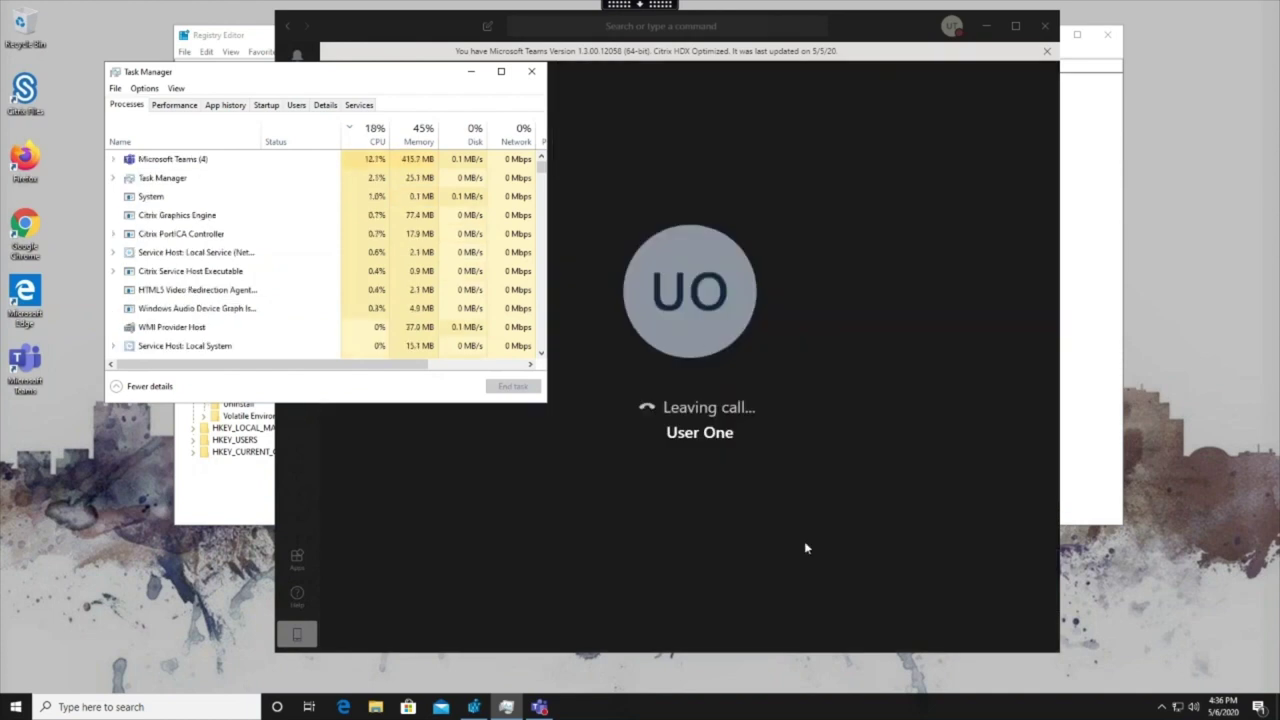
click(631, 8)
click(457, 18)
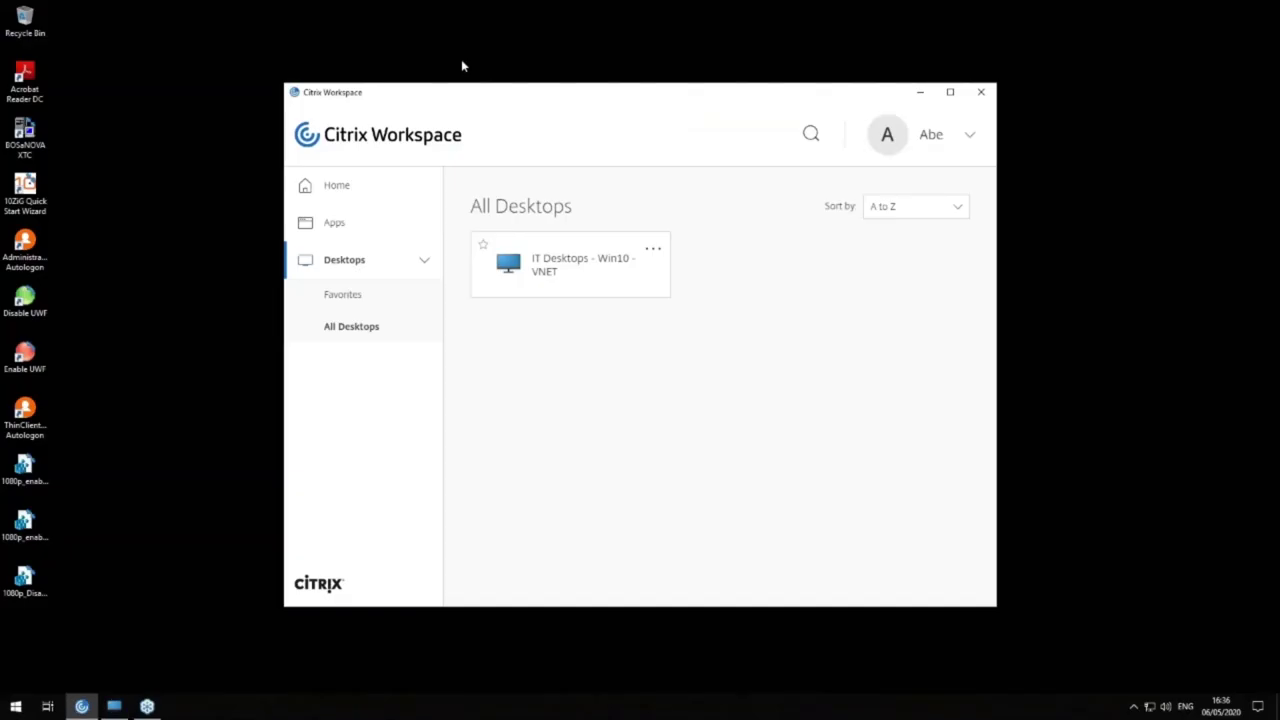
Step: Minimise Citrix Workspace and open the HDXRealtime image from the desktop in Paint, placing its window near the screen's centre
click(920, 93)
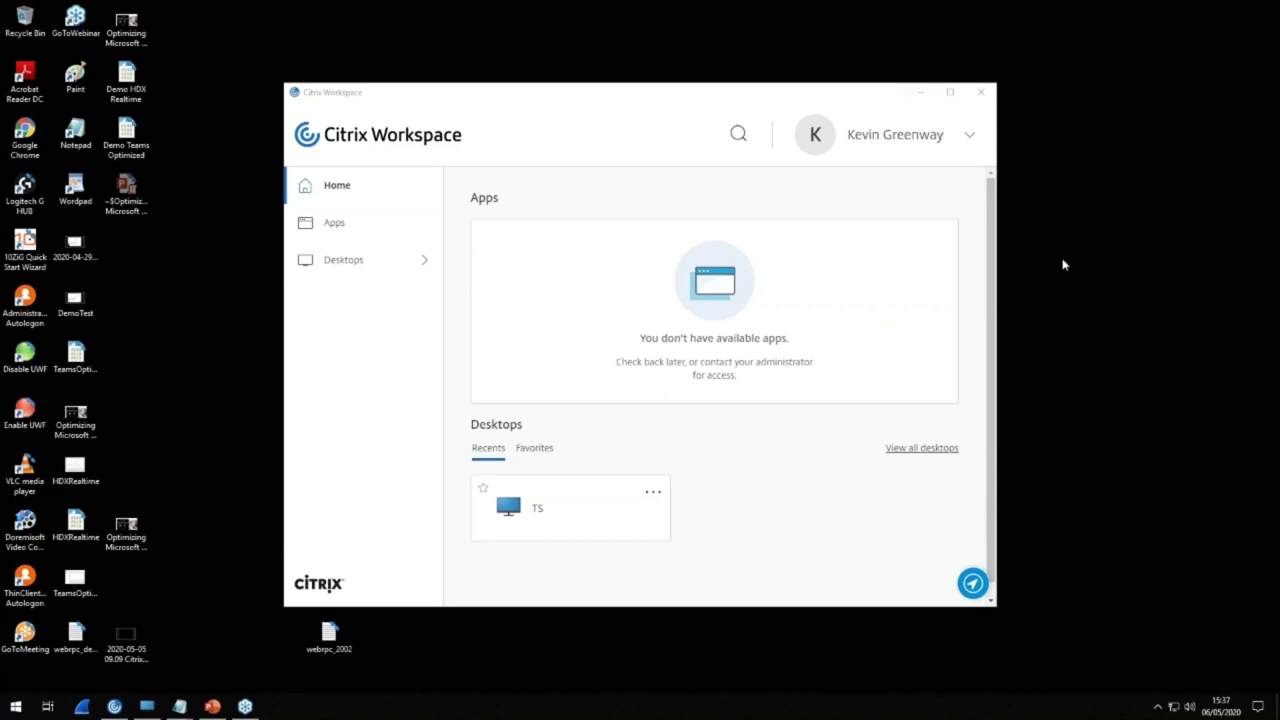
click(921, 93)
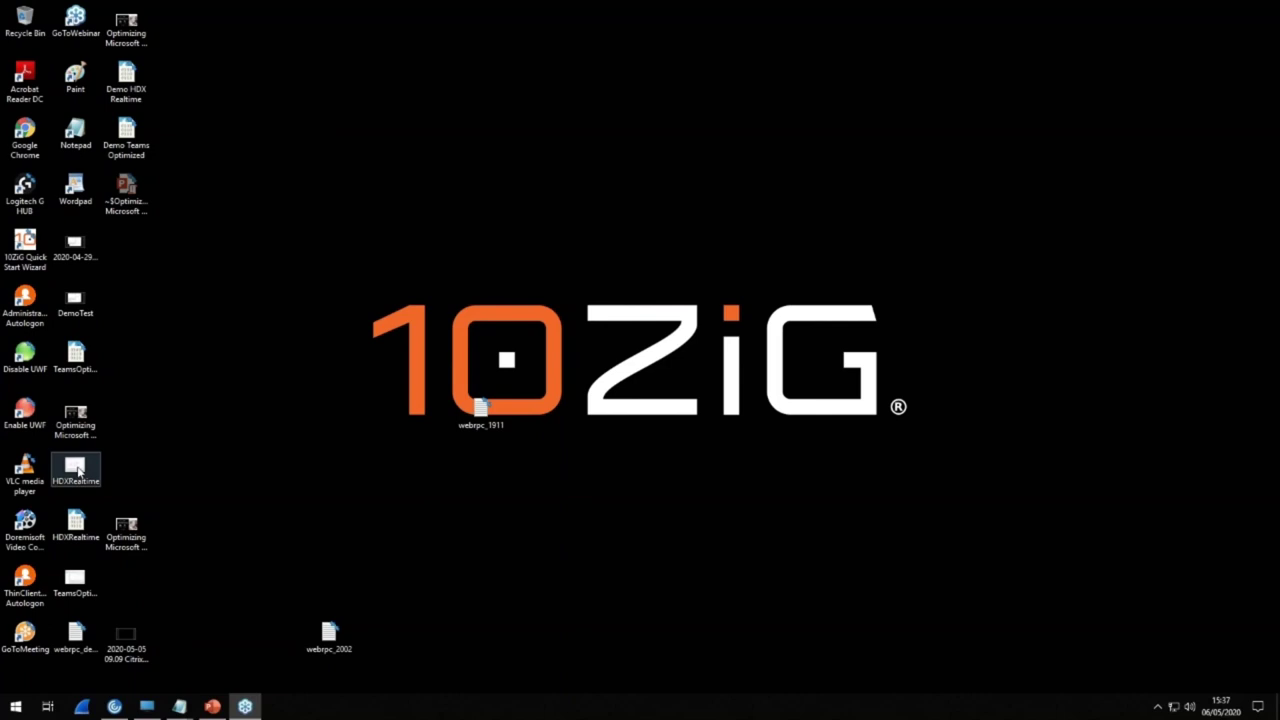
double_click(96, 470)
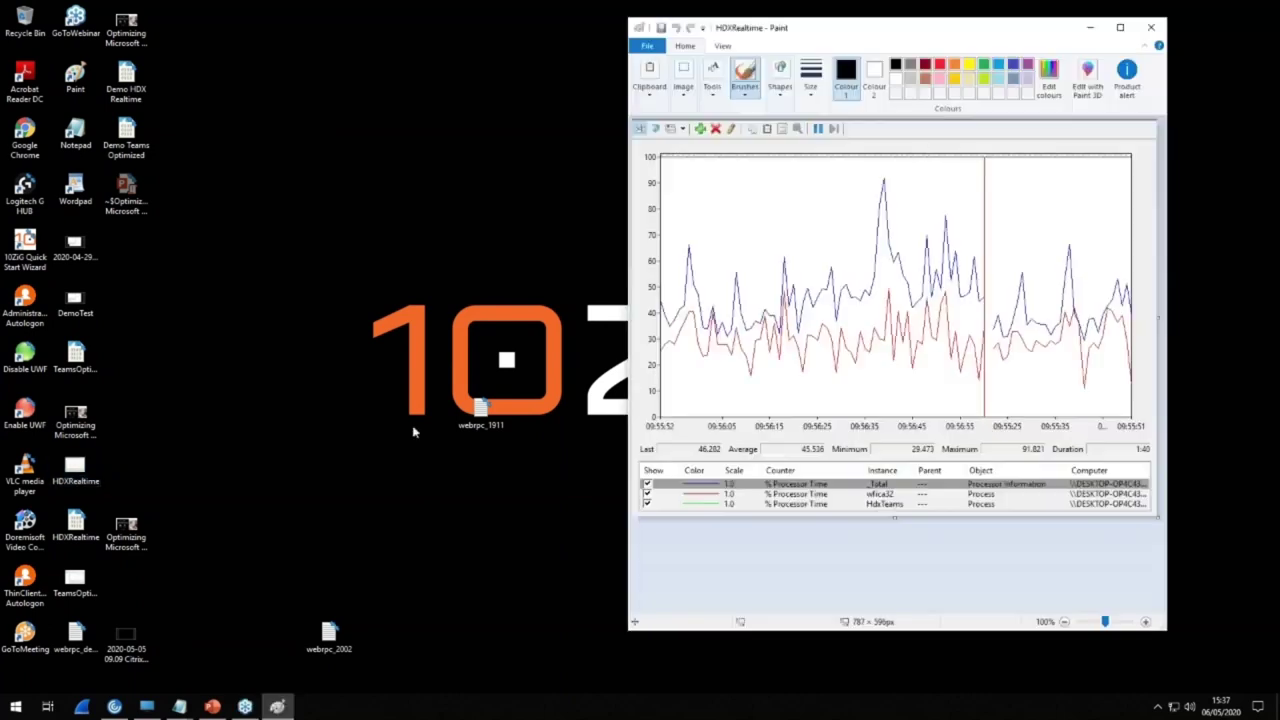
drag(888, 38, 675, 58)
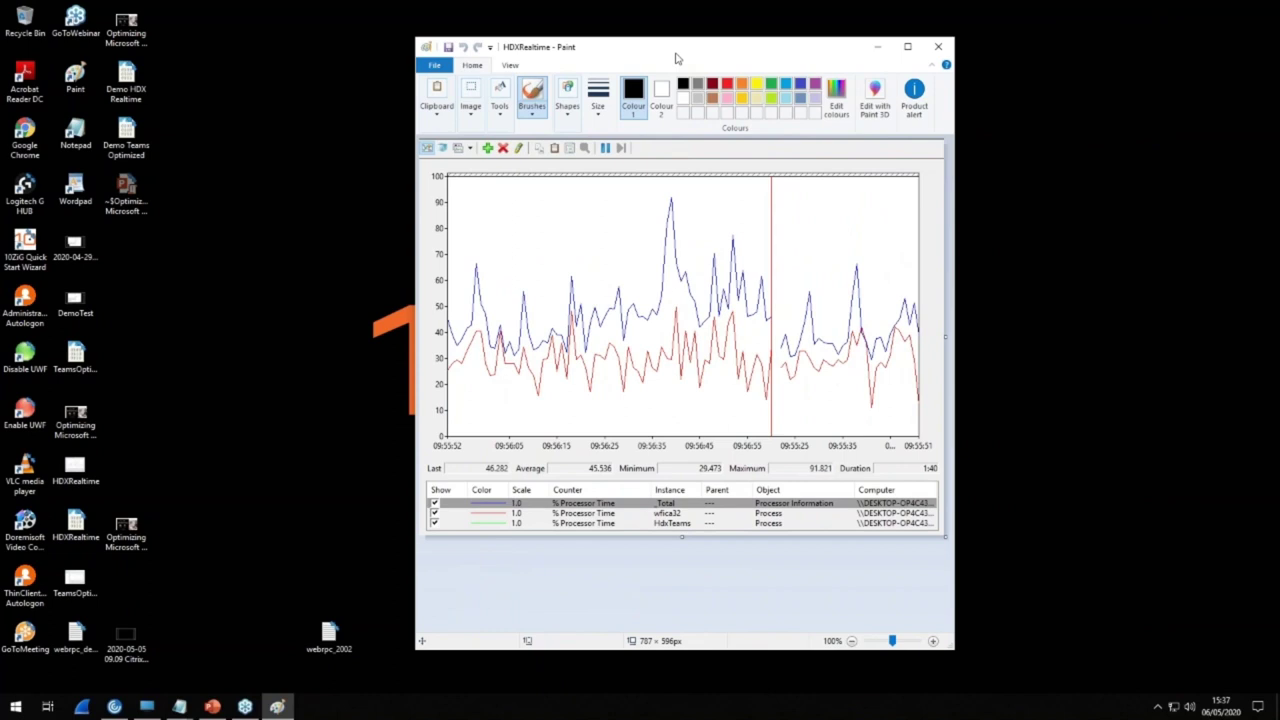